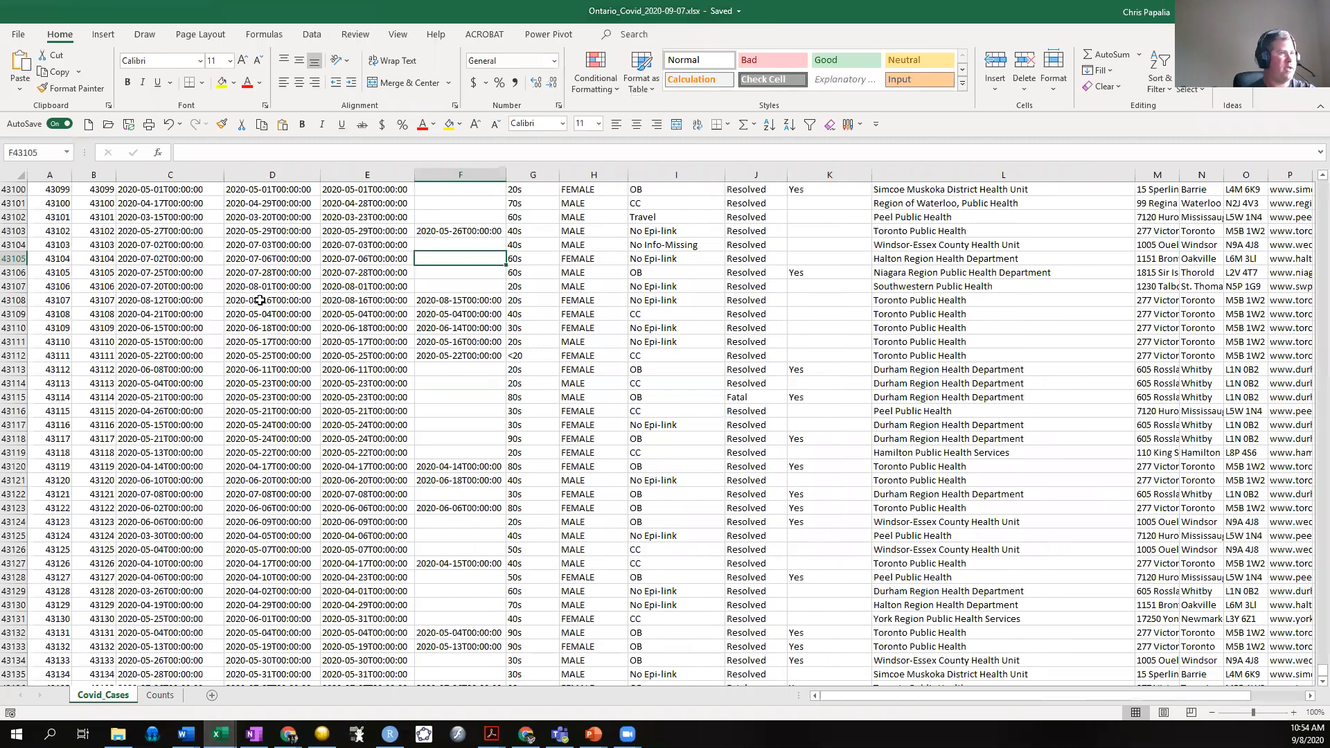
- Split the Counts pivot chart by Client_Gender, trying it as a legend series and returning it to the axis below Age_Group
{"action": "scroll", "coordinate": [330, 448], "scroll_direction": "up", "scroll_amount": 8}
{"action": "scroll", "coordinate": [330, 448], "scroll_direction": "up", "scroll_amount": 19}
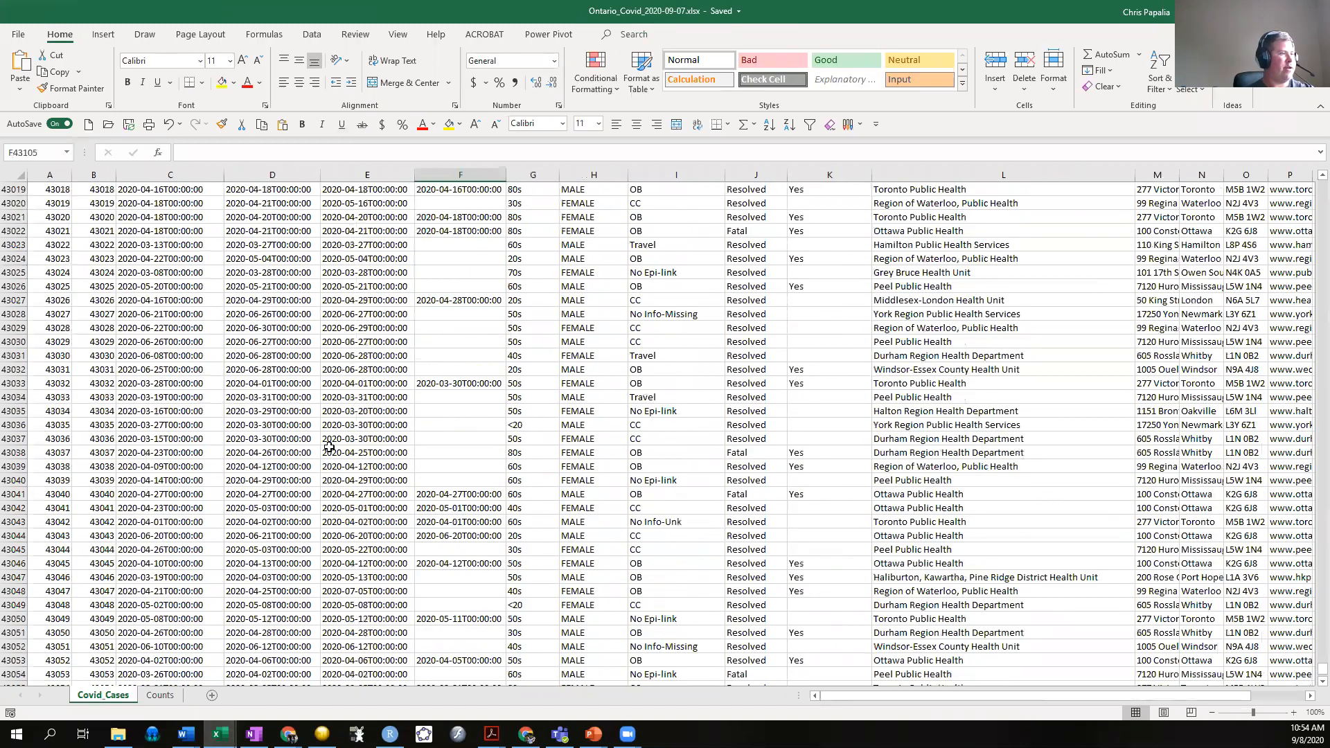
{"action": "left_click", "coordinate": [160, 696]}
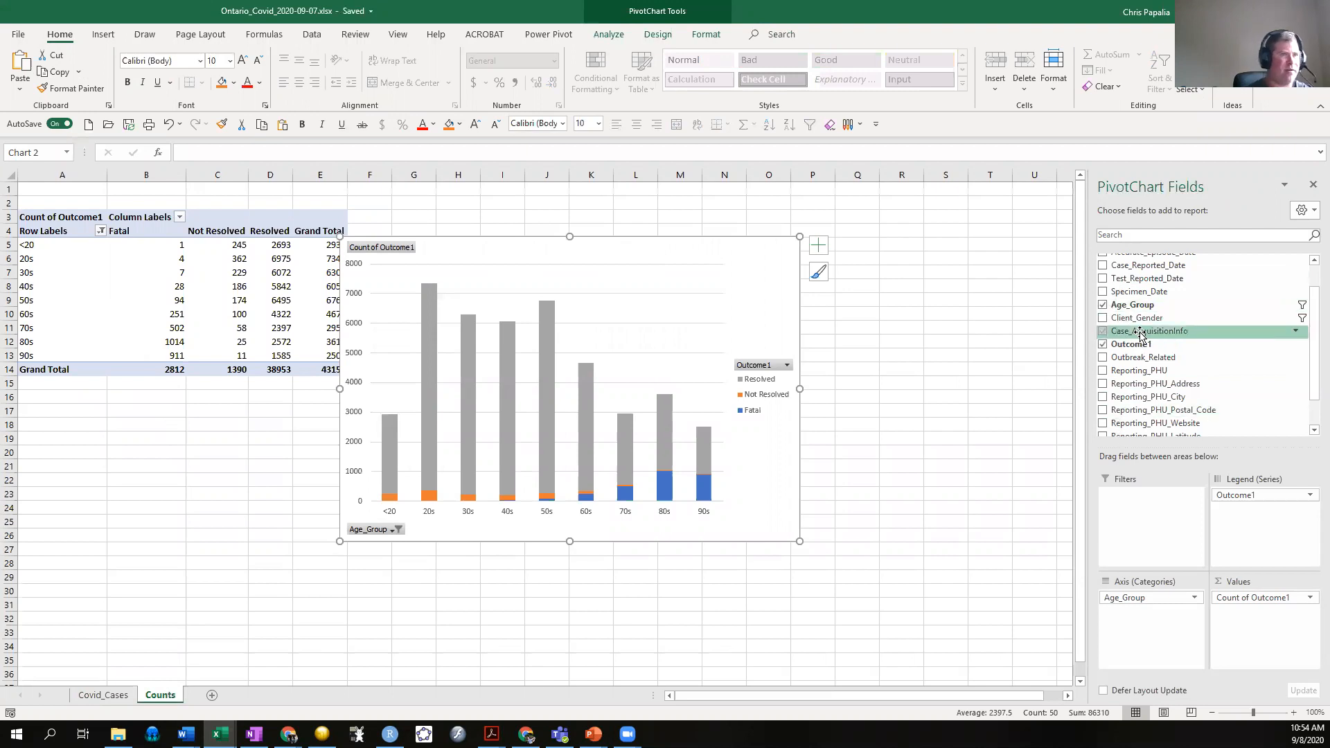
{"action": "left_click", "coordinate": [1104, 319]}
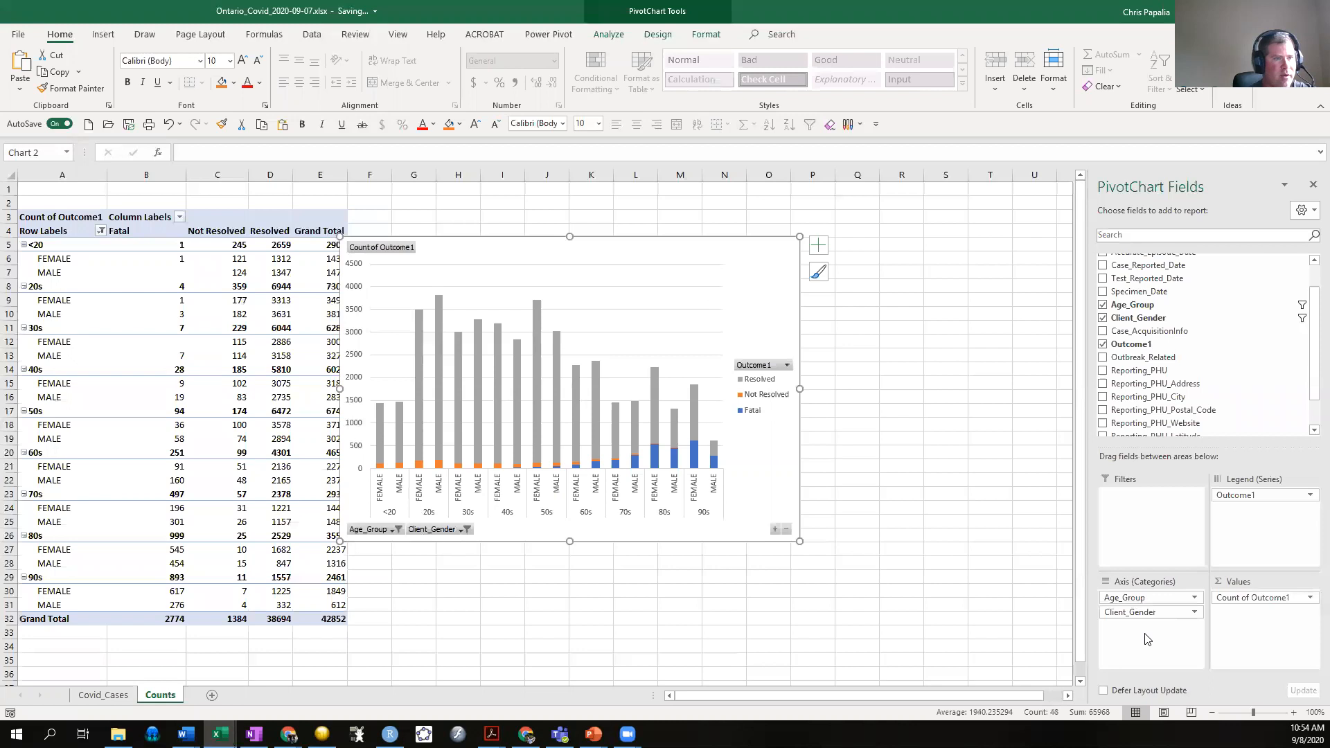
{"action": "left_click_drag", "start_coordinate": [1136, 612], "coordinate": [1239, 534]}
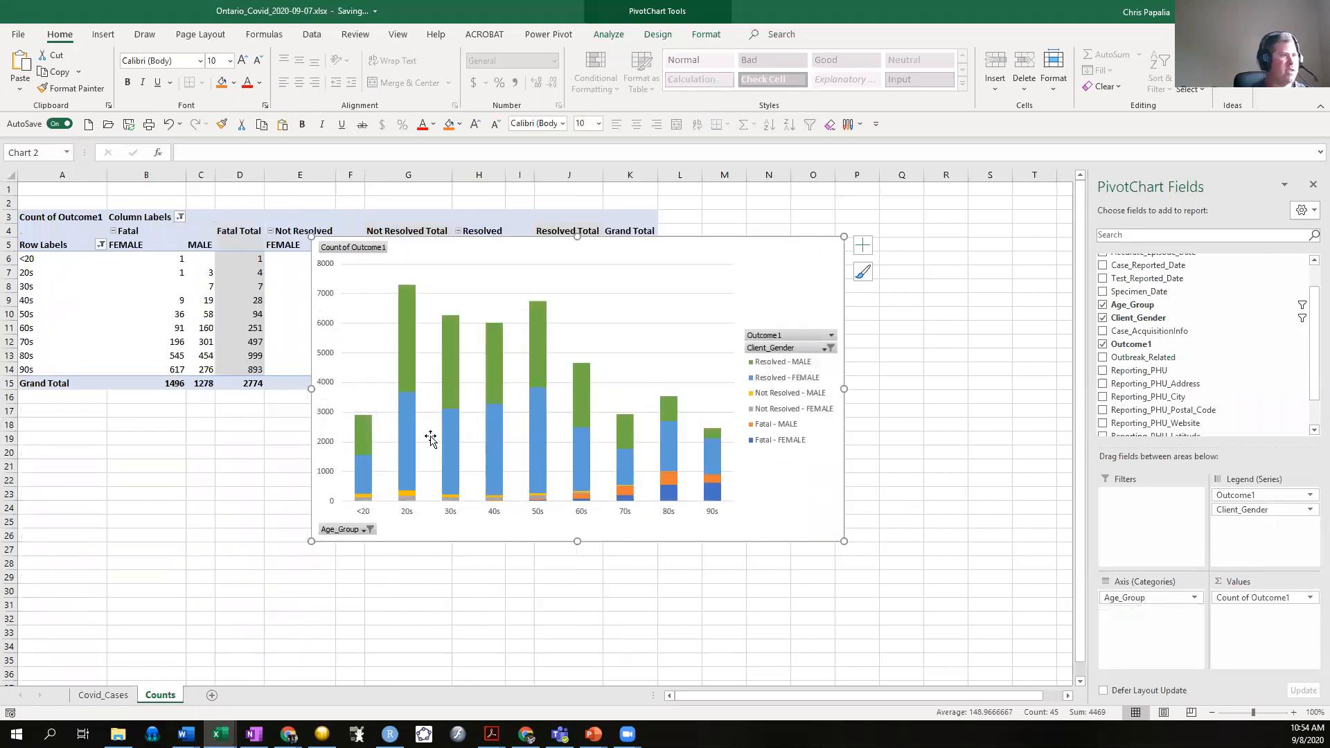
{"action": "left_click_drag", "start_coordinate": [1227, 513], "coordinate": [1150, 618]}
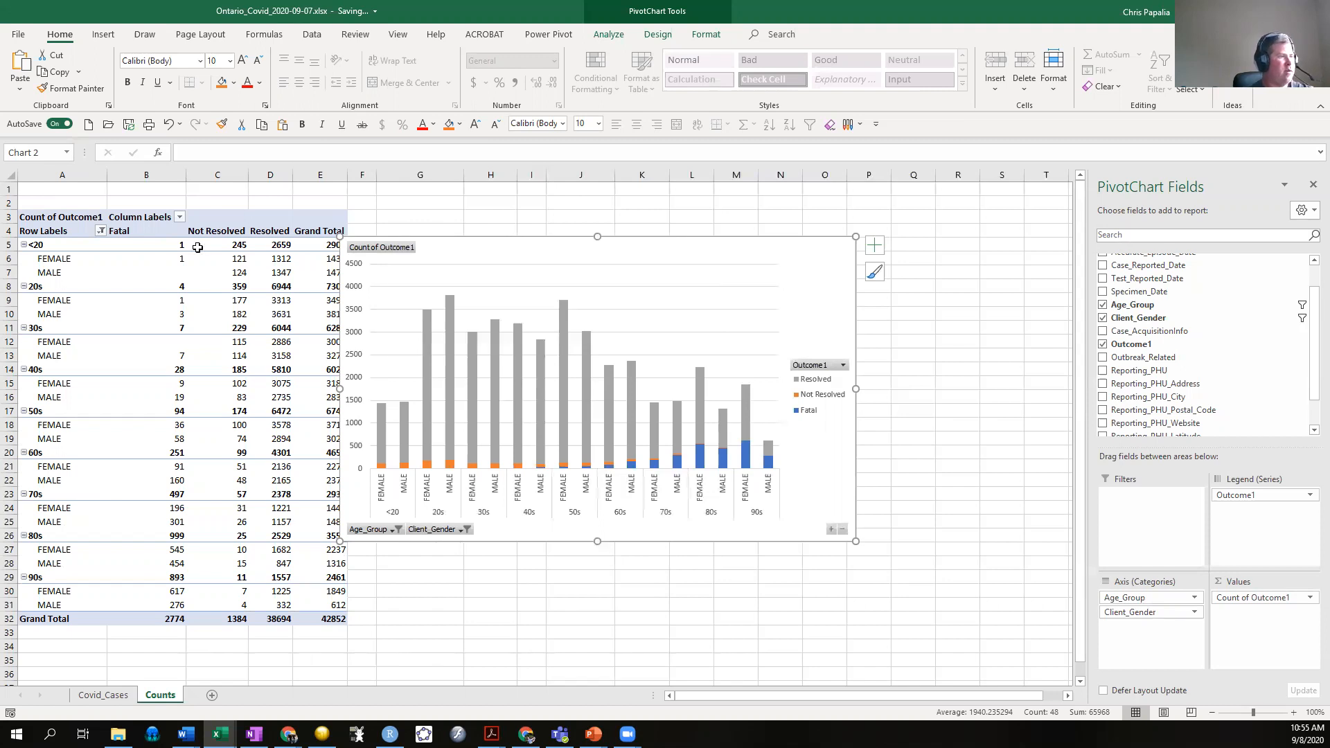
- Review the individual case rows on the Covid_Cases sheet and return to the Counts sheet
{"action": "left_click", "coordinate": [103, 695]}
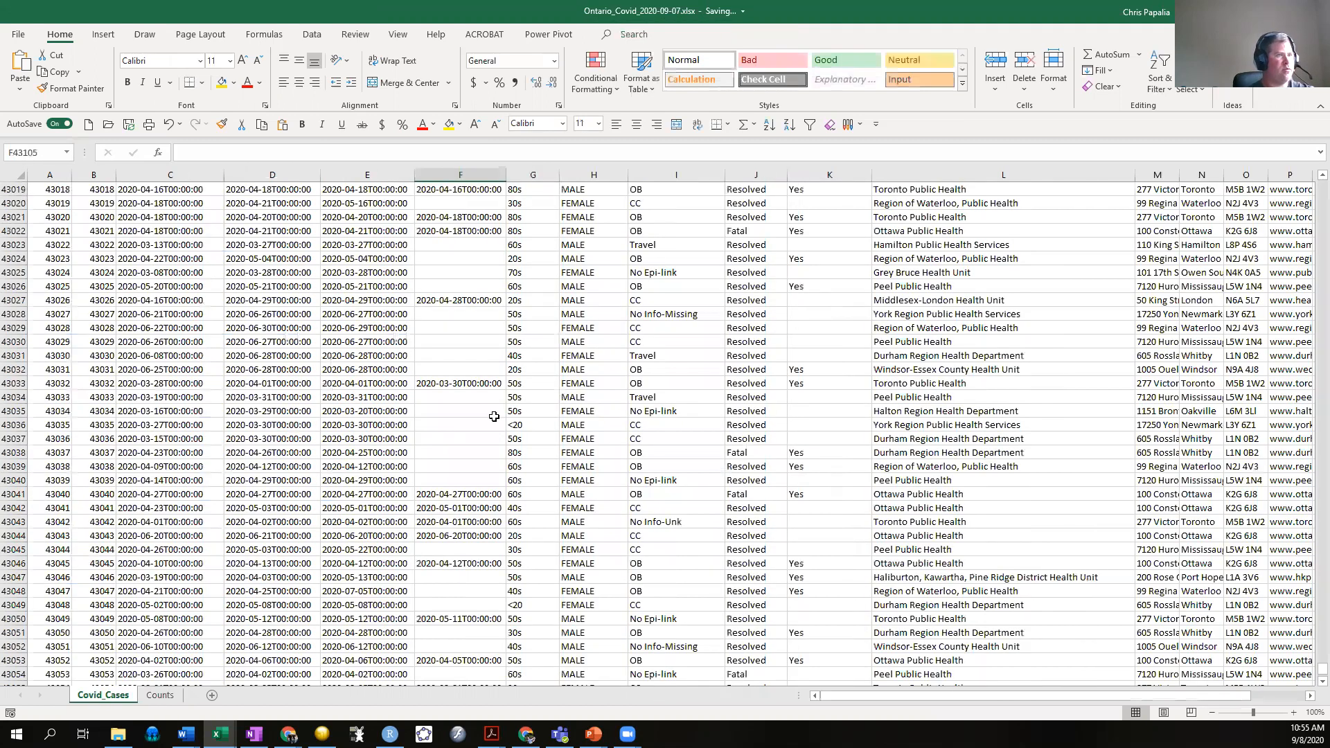
{"action": "scroll", "coordinate": [494, 416], "scroll_direction": "up", "scroll_amount": 14}
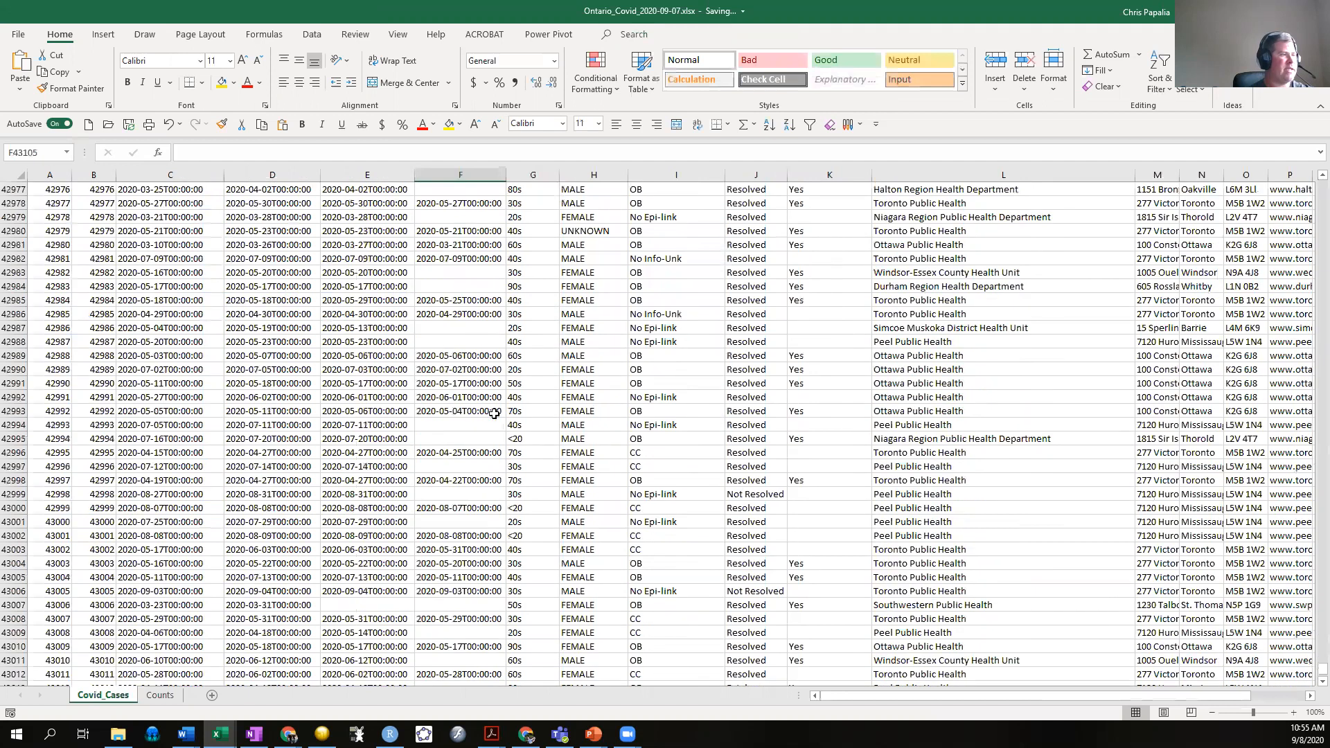
{"action": "left_click", "coordinate": [160, 694]}
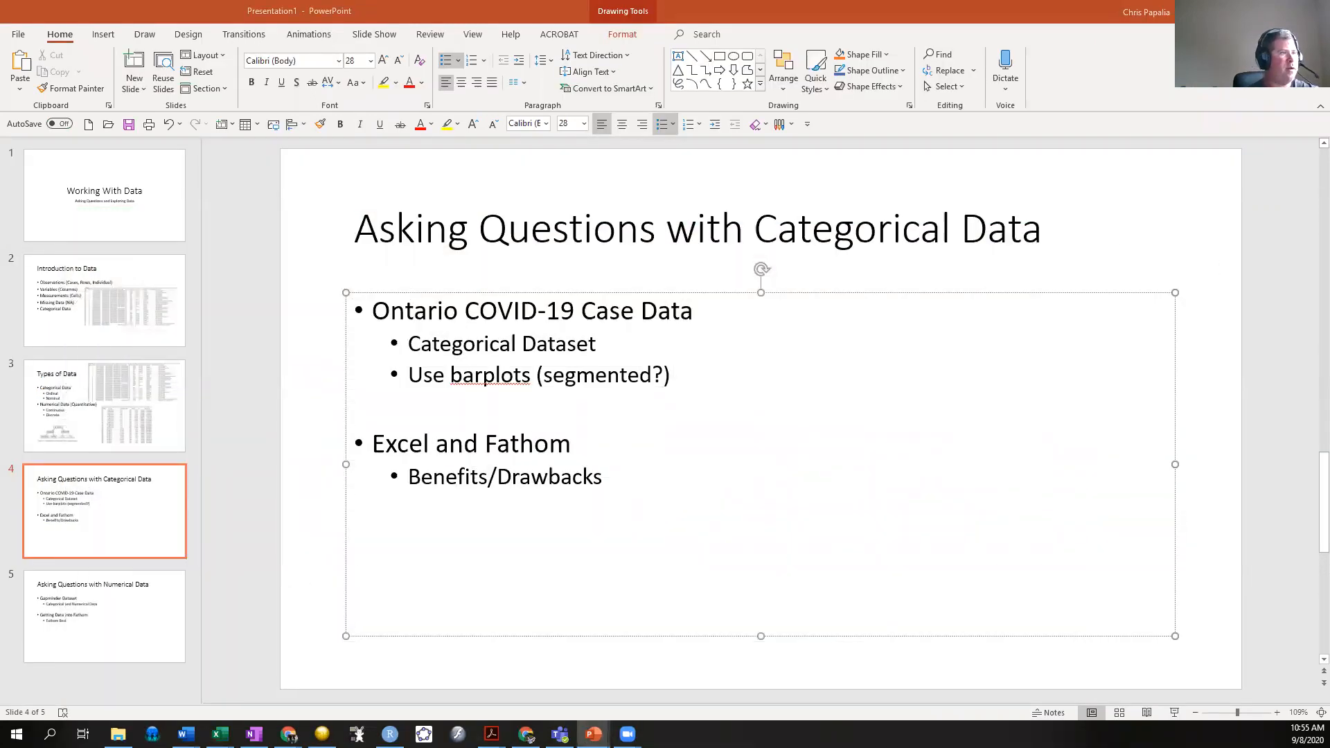
- Switch to Fathom in a maximized window and open the Ontario Covid Cases inspector, tall enough to list every attribute
{"action": "key", "text": "alt+Tab"}
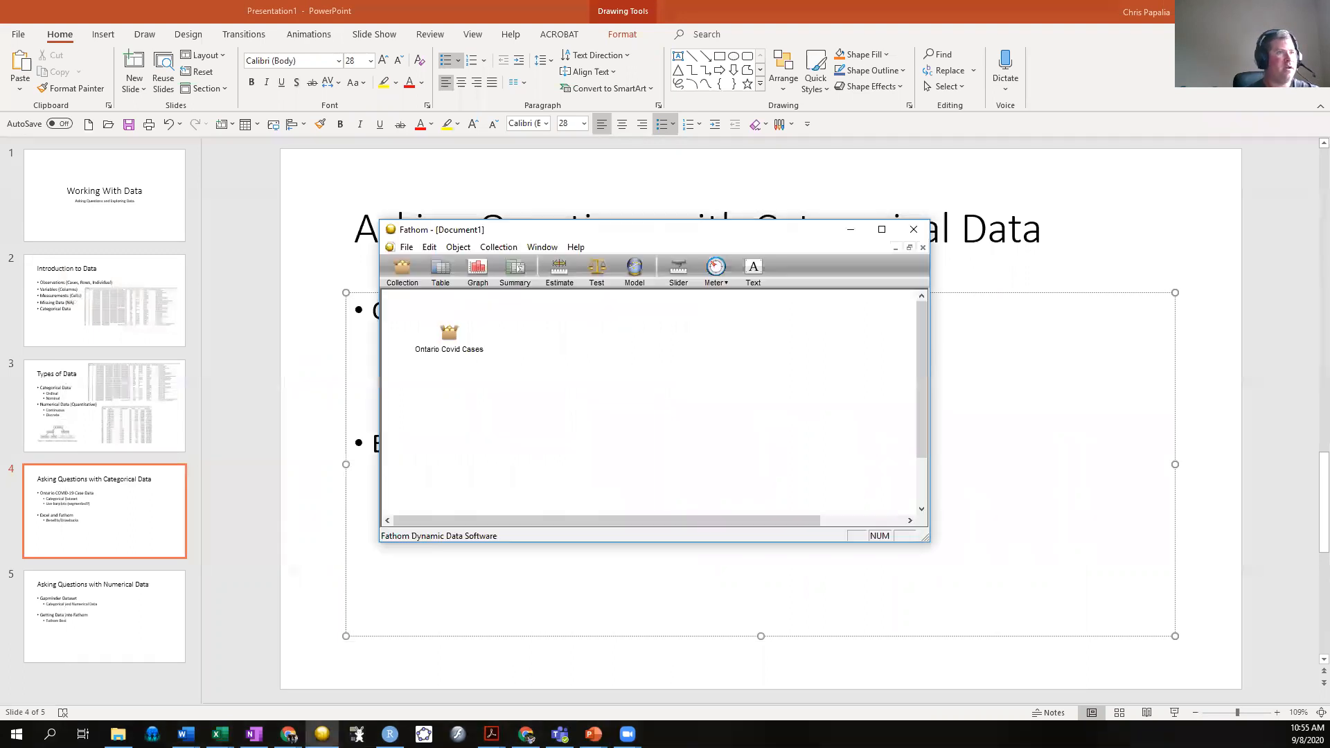
{"action": "left_click", "coordinate": [881, 229]}
{"action": "left_click", "coordinate": [72, 111]}
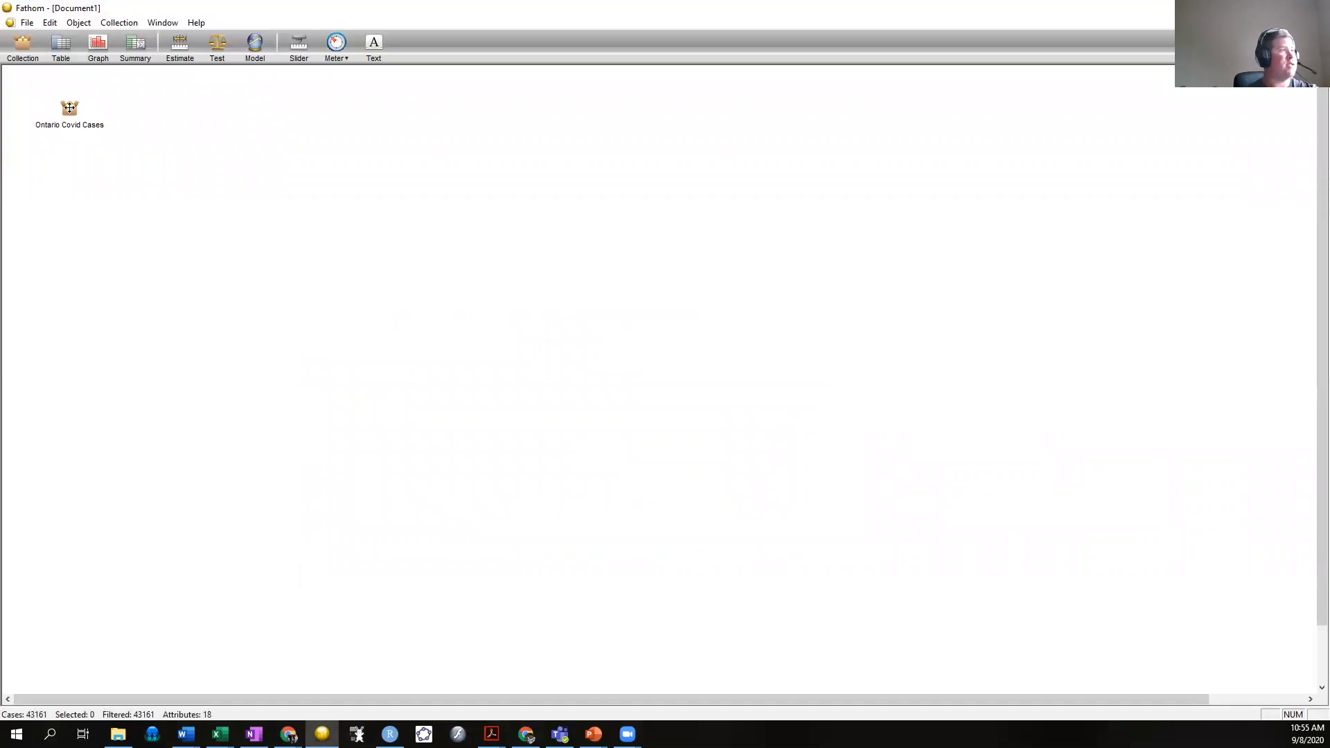
{"action": "double_click", "coordinate": [69, 108]}
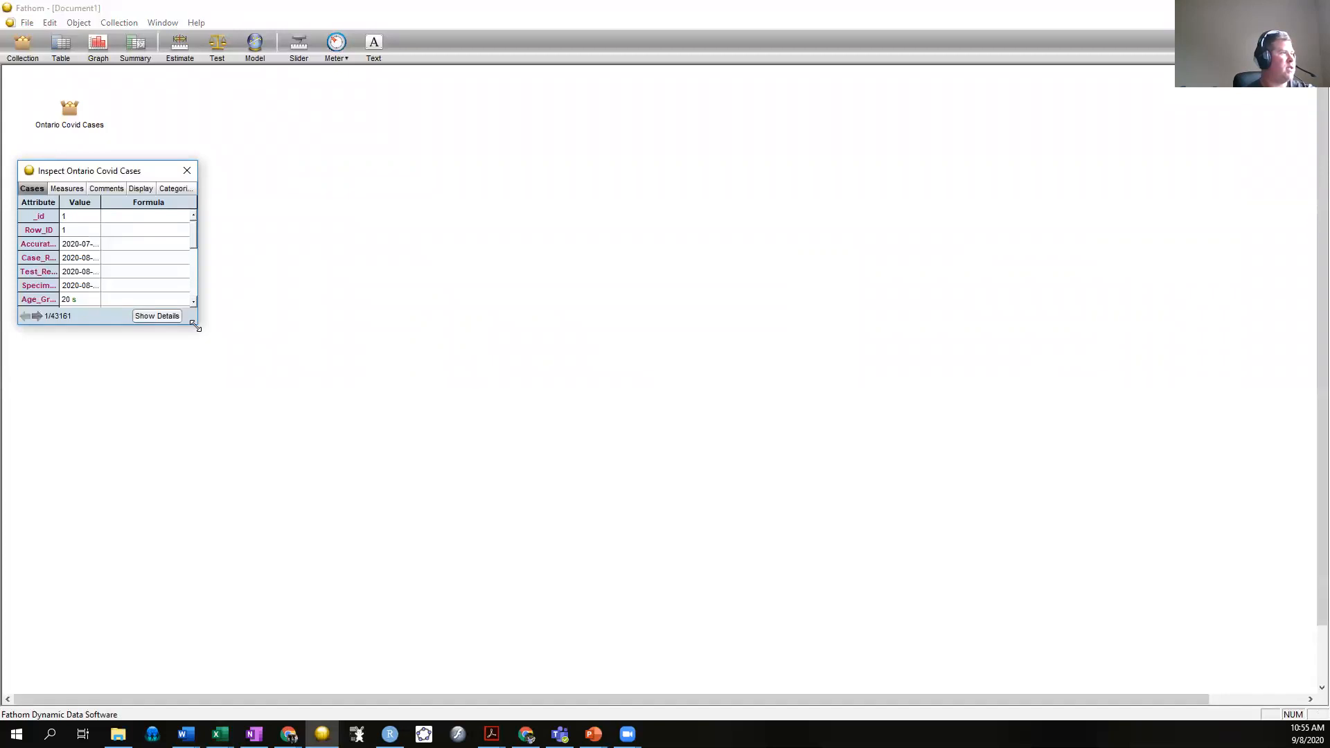
{"action": "left_click_drag", "start_coordinate": [194, 324], "coordinate": [196, 604]}
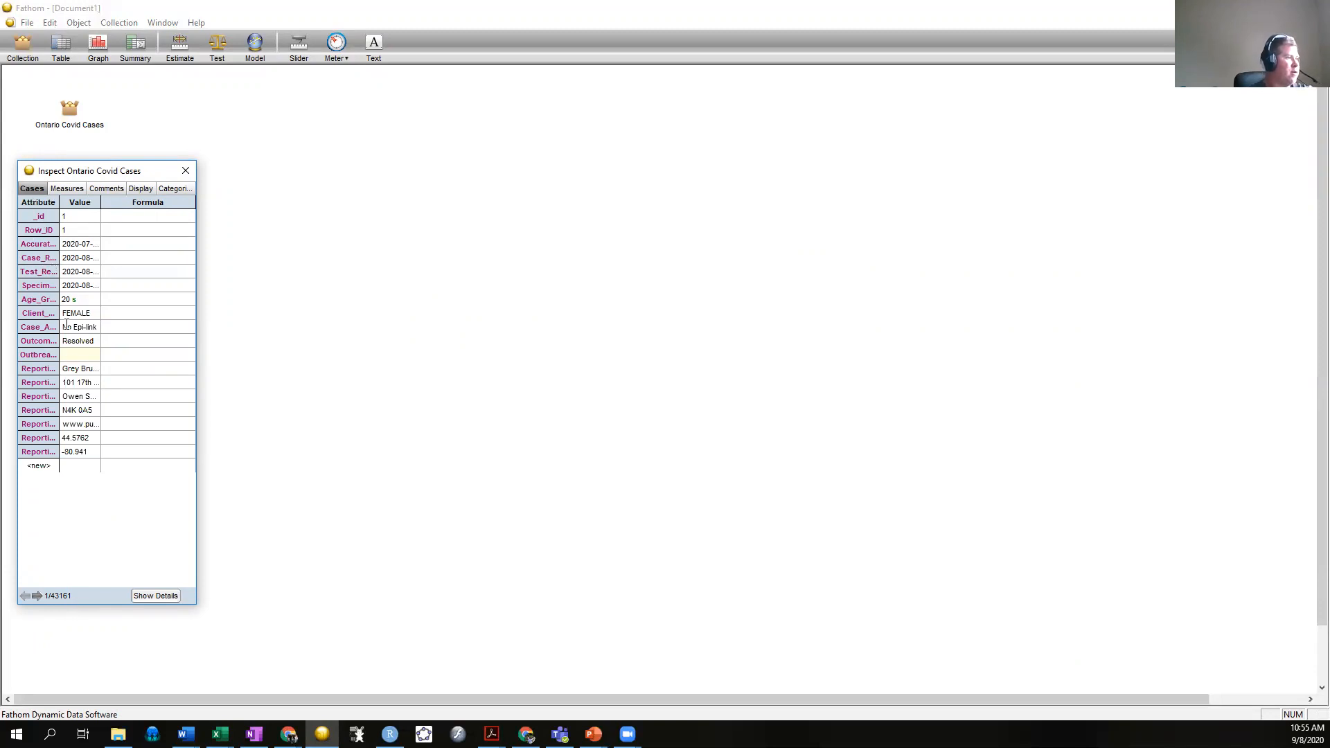
- Browse forward and back through the first cases in the inspector to examine their attribute values
{"action": "left_click", "coordinate": [36, 596]}
{"action": "left_click", "coordinate": [36, 596]}
{"action": "left_click", "coordinate": [36, 596]}
{"action": "left_click", "coordinate": [36, 596]}
{"action": "left_click", "coordinate": [36, 595]}
{"action": "left_click", "coordinate": [36, 596]}
{"action": "left_click", "coordinate": [36, 596]}
{"action": "left_click", "coordinate": [36, 596]}
{"action": "left_click", "coordinate": [36, 596]}
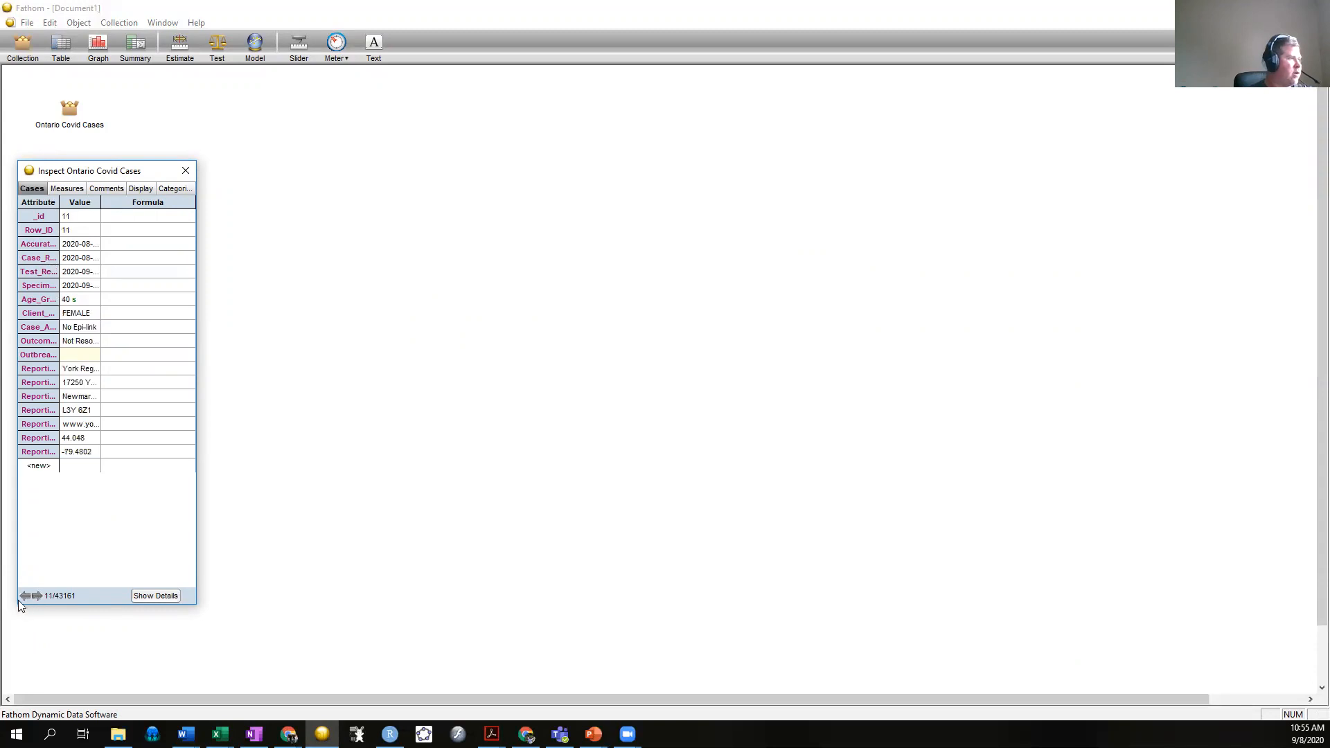
{"action": "left_click", "coordinate": [23, 596]}
{"action": "left_click", "coordinate": [24, 595]}
{"action": "left_click", "coordinate": [24, 596]}
{"action": "left_click", "coordinate": [23, 595]}
{"action": "left_click", "coordinate": [24, 596]}
{"action": "left_click", "coordinate": [24, 596]}
{"action": "left_click", "coordinate": [24, 595]}
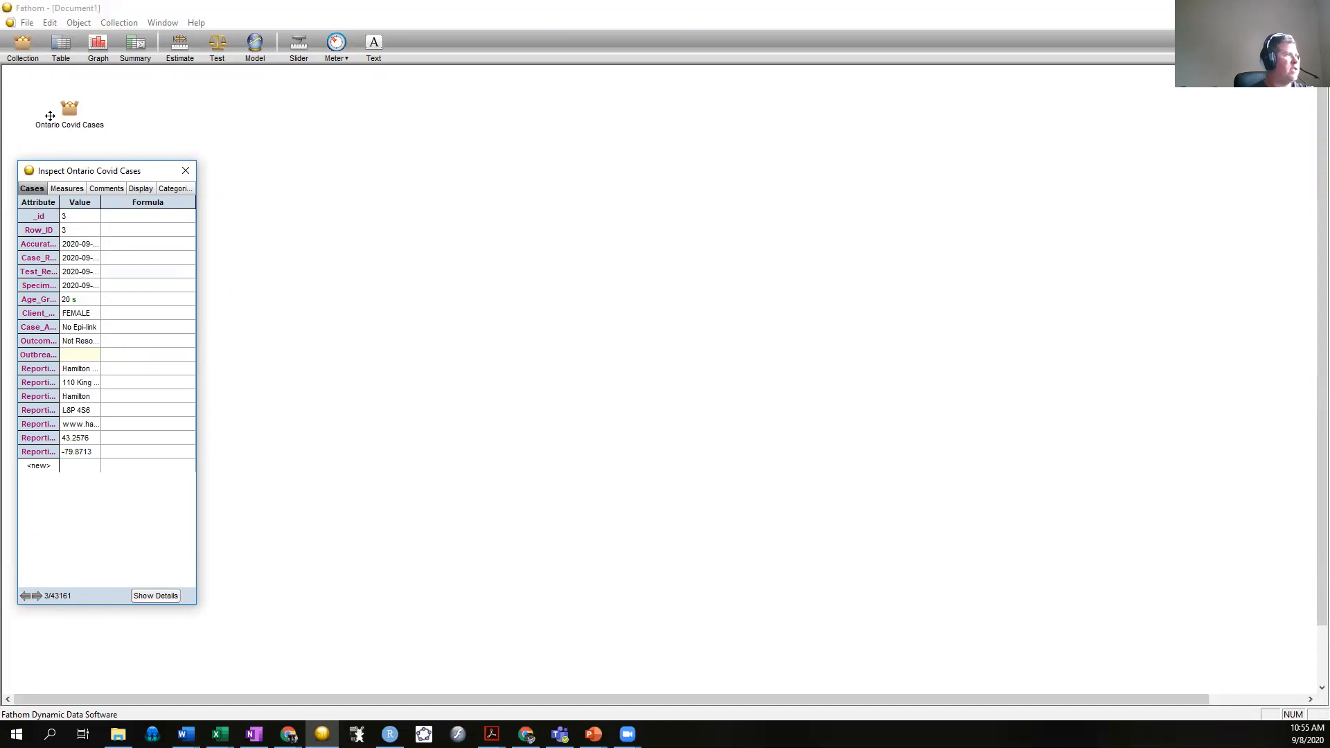
- Place a case table of the Ontario Covid Cases collection, wide enough for all attributes, and delete it again
{"action": "left_click", "coordinate": [72, 105]}
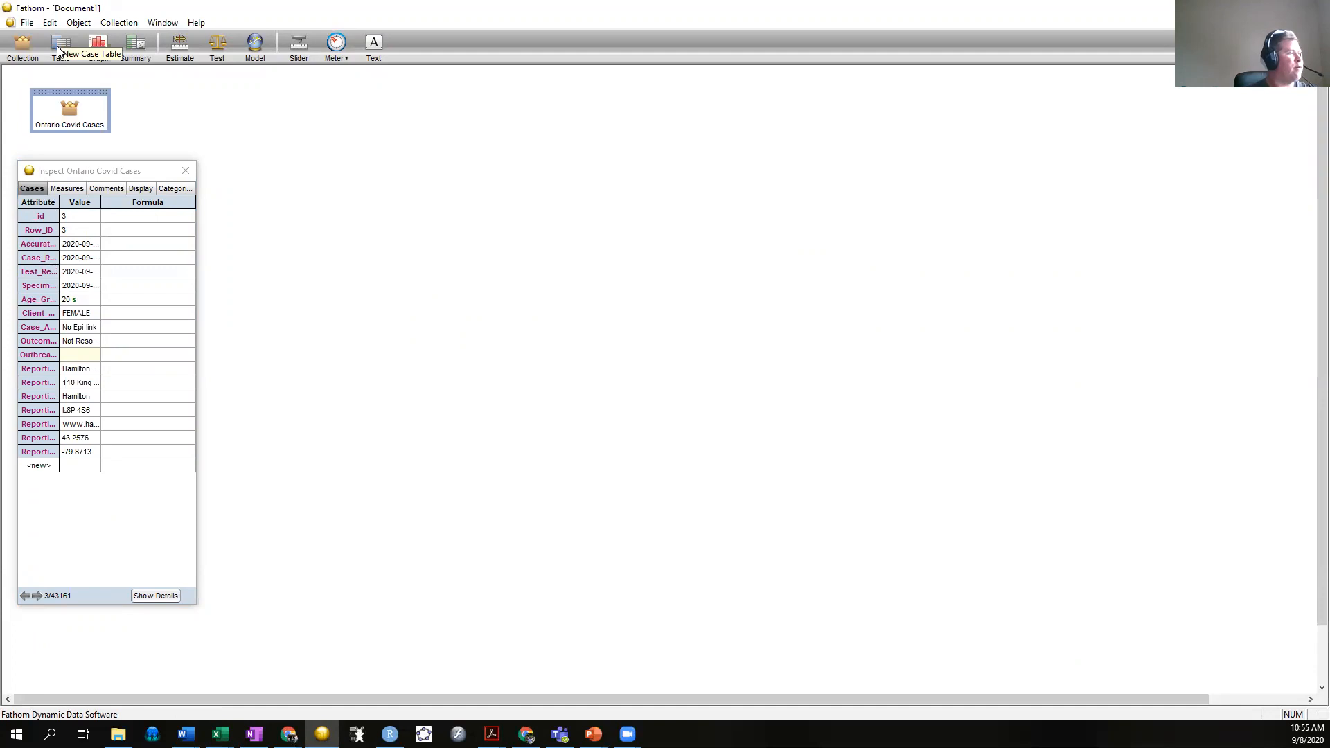
{"action": "left_click_drag", "start_coordinate": [59, 46], "coordinate": [295, 112]}
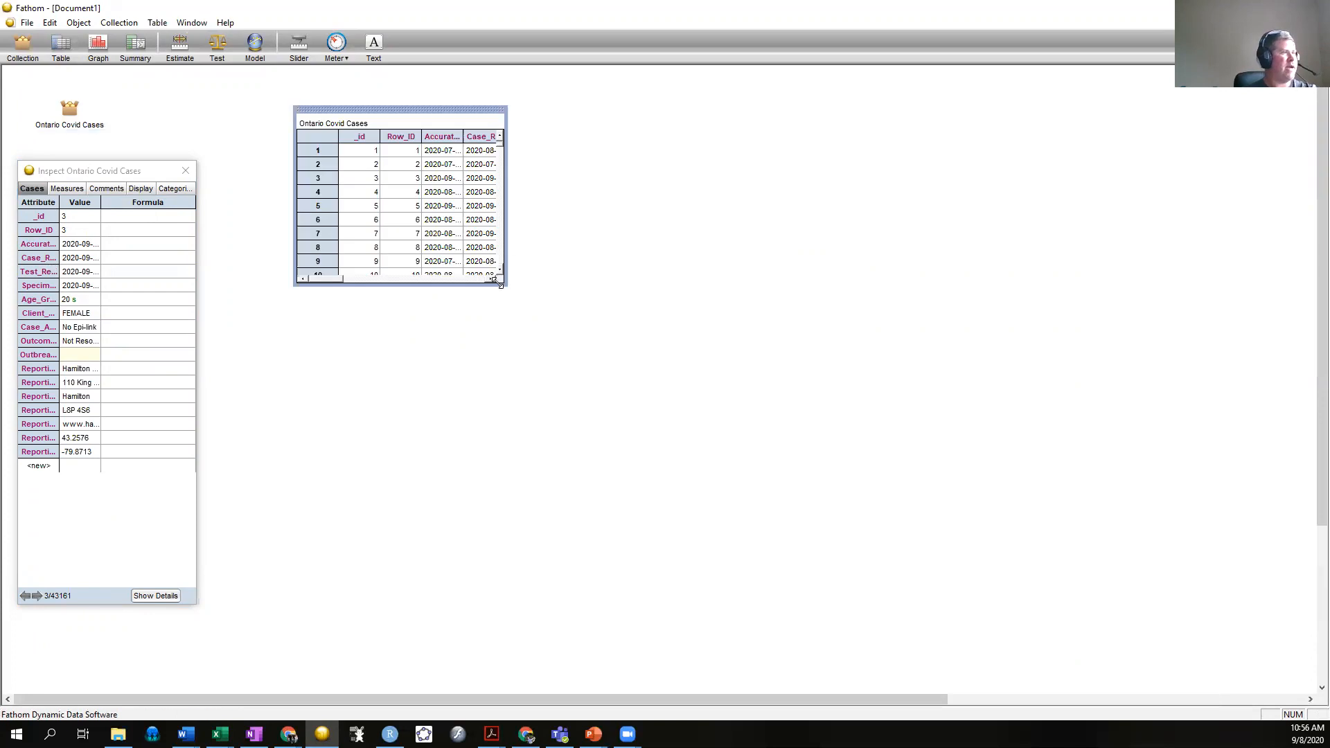
{"action": "left_click_drag", "start_coordinate": [506, 286], "coordinate": [1181, 292]}
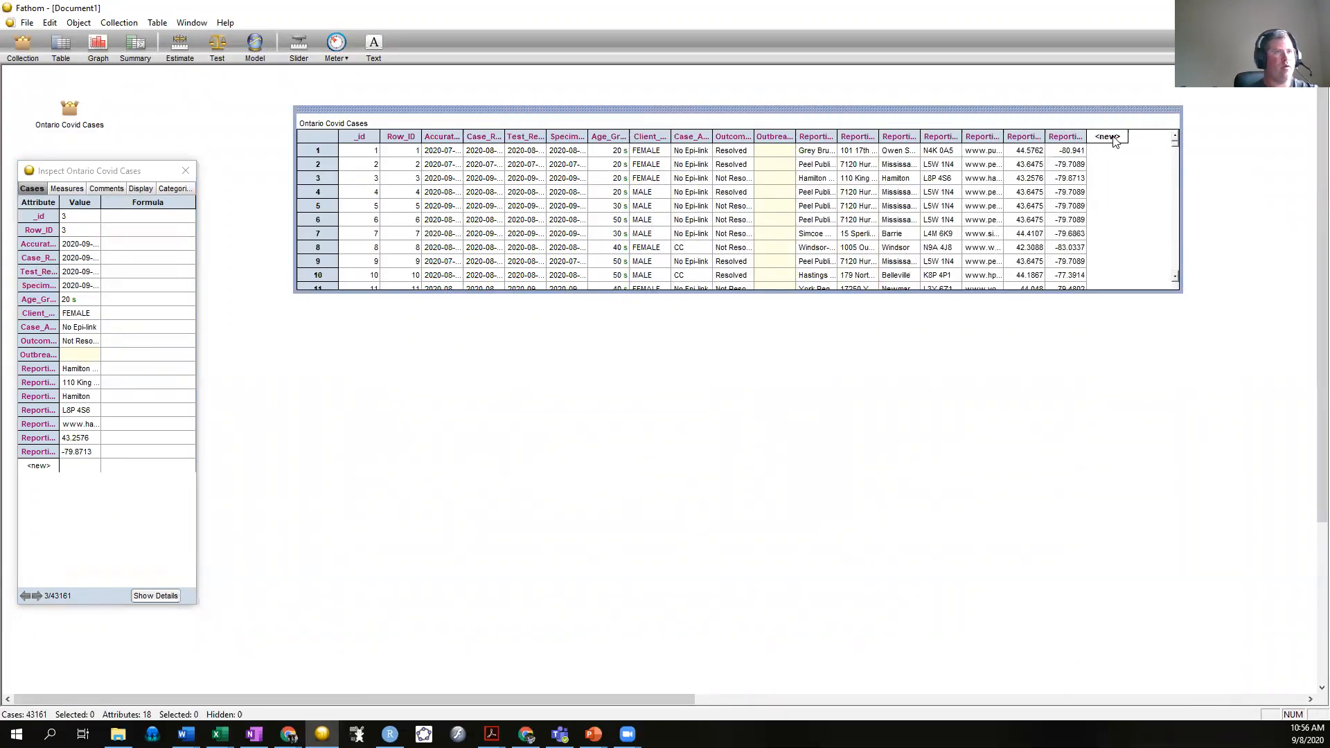
{"action": "left_click", "coordinate": [1145, 213]}
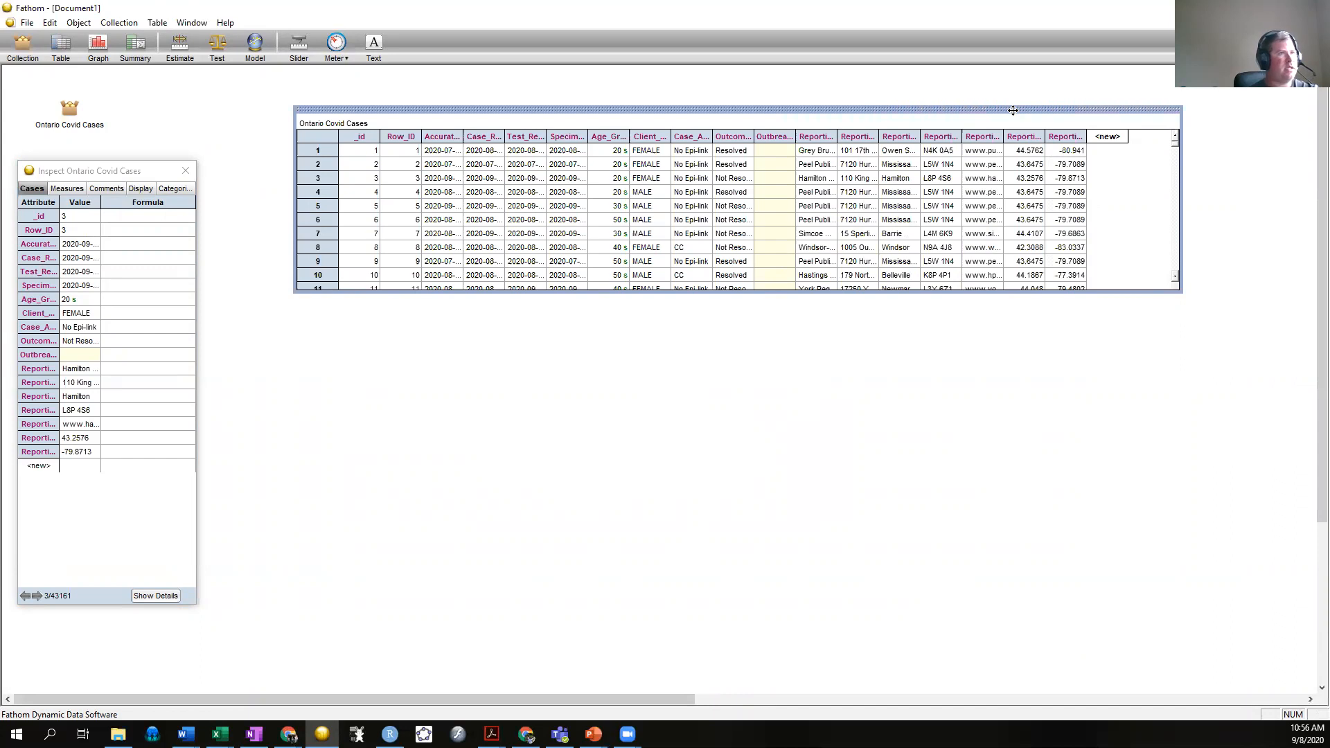
{"action": "key", "text": "Delete"}
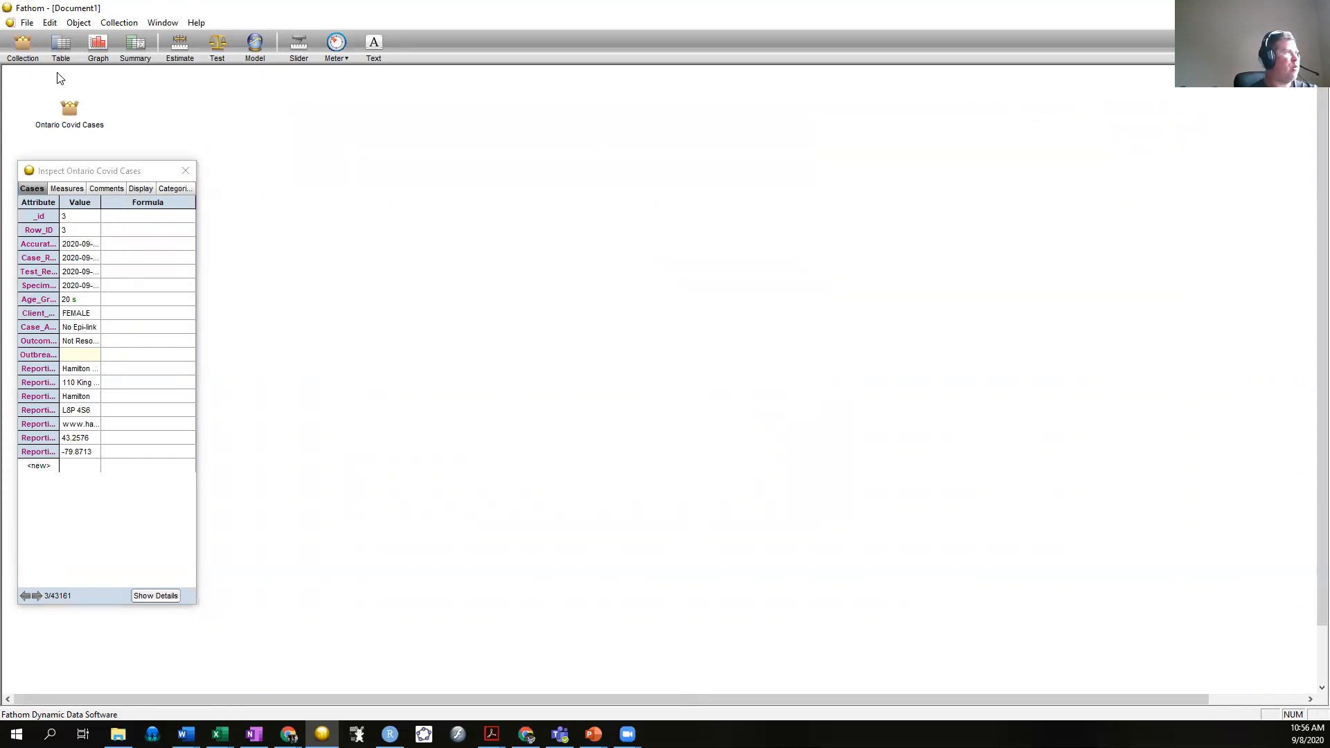
- Place an empty graph on the document with an empty summary table beside it
{"action": "left_click_drag", "start_coordinate": [96, 48], "coordinate": [305, 129]}
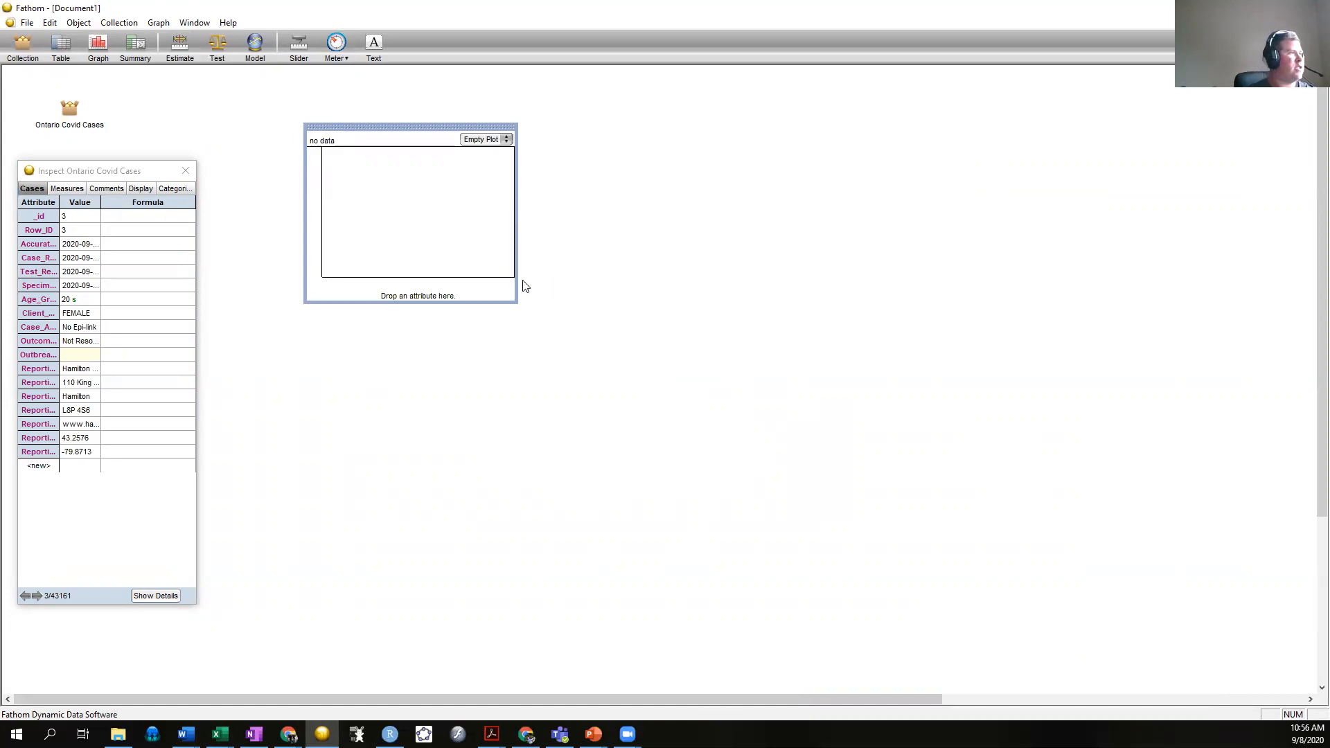
{"action": "left_click_drag", "start_coordinate": [354, 100], "coordinate": [710, 131]}
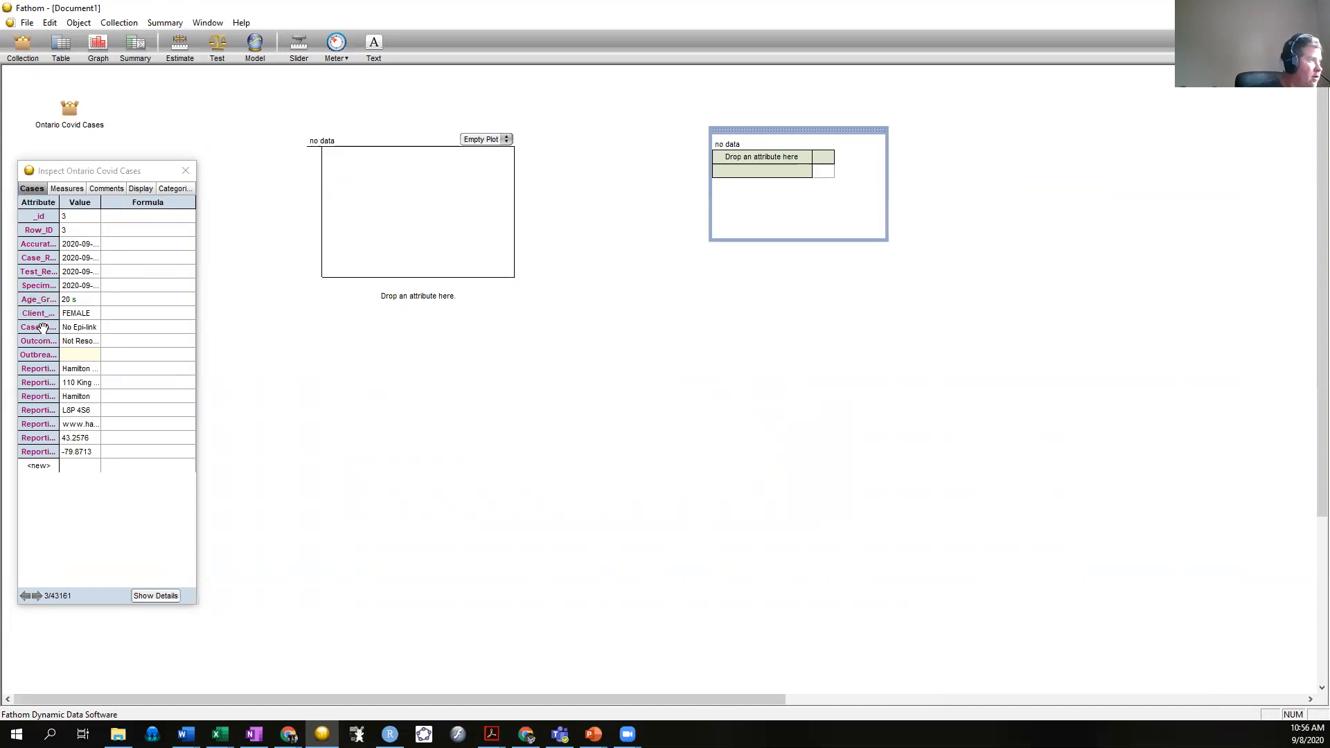
- Cross-tabulate the cases in the summary table with Age_Group as columns and Outcome1 as rows, enlarging the table to fit
{"action": "left_click_drag", "start_coordinate": [41, 299], "coordinate": [806, 158]}
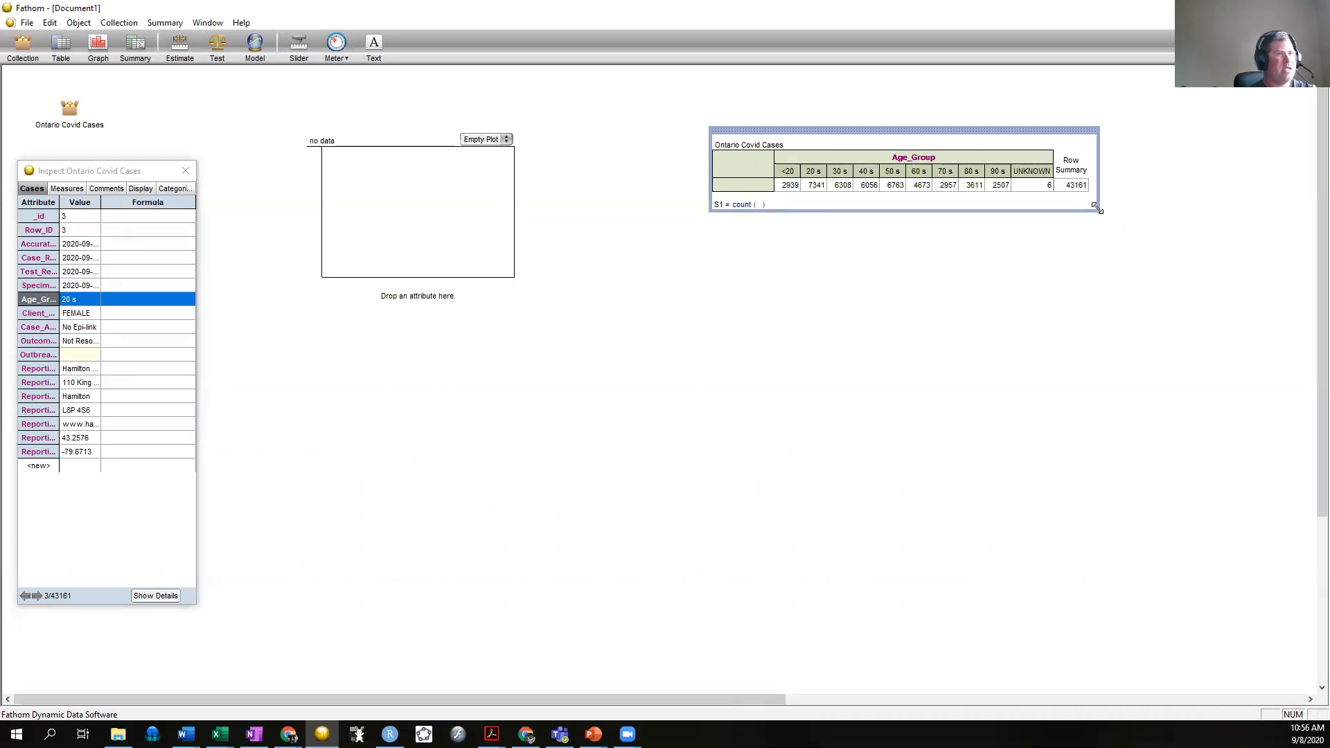
{"action": "left_click_drag", "start_coordinate": [1097, 208], "coordinate": [1127, 252]}
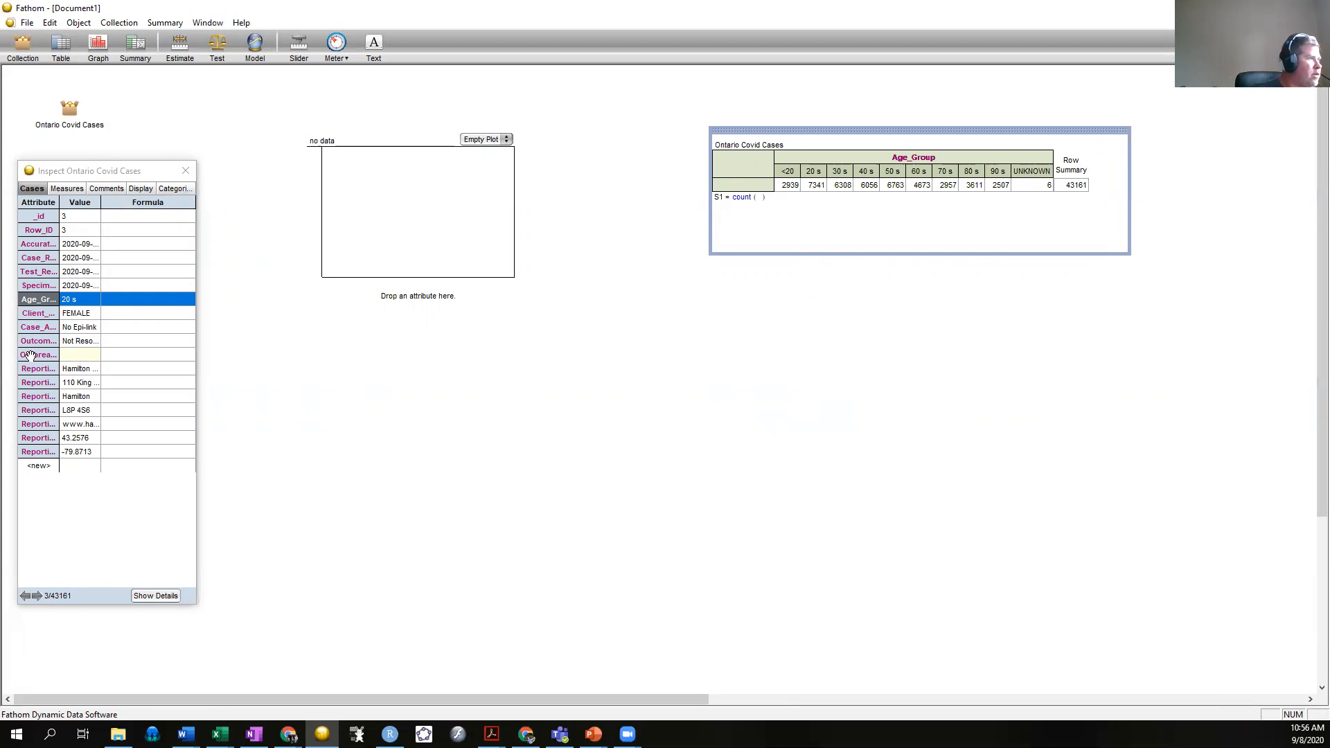
{"action": "left_click_drag", "start_coordinate": [35, 343], "coordinate": [720, 165]}
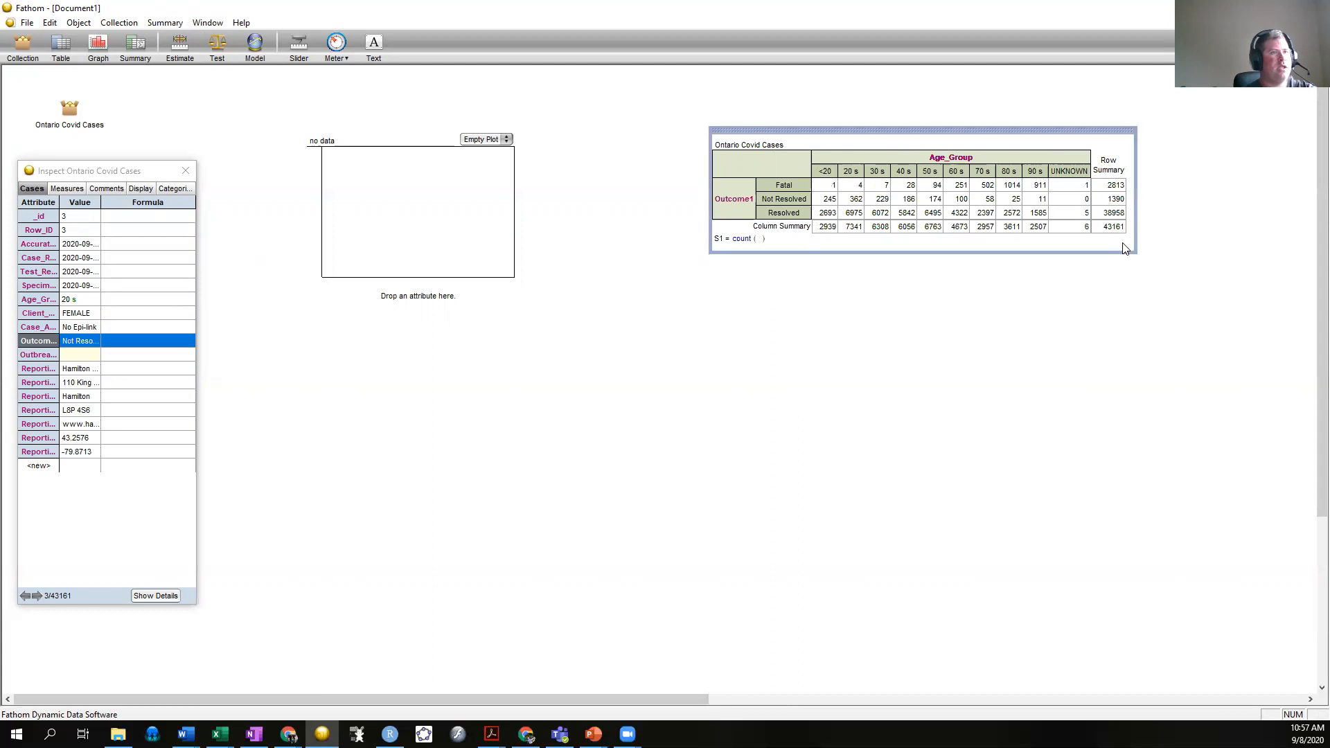
{"action": "left_click_drag", "start_coordinate": [1134, 251], "coordinate": [1195, 300]}
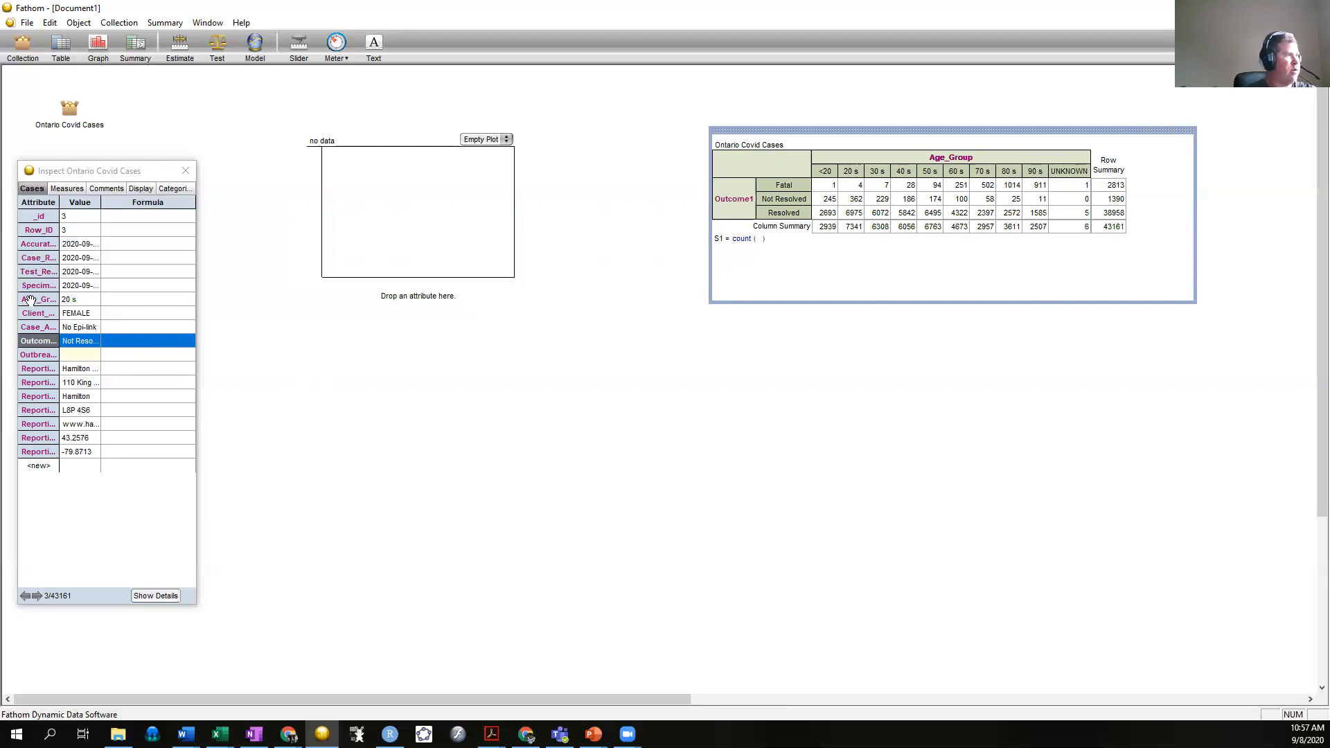
- Plot Age_Group on the horizontal axis of the empty graph and enlarge the graph so its category labels fit
{"action": "left_click_drag", "start_coordinate": [32, 299], "coordinate": [412, 295]}
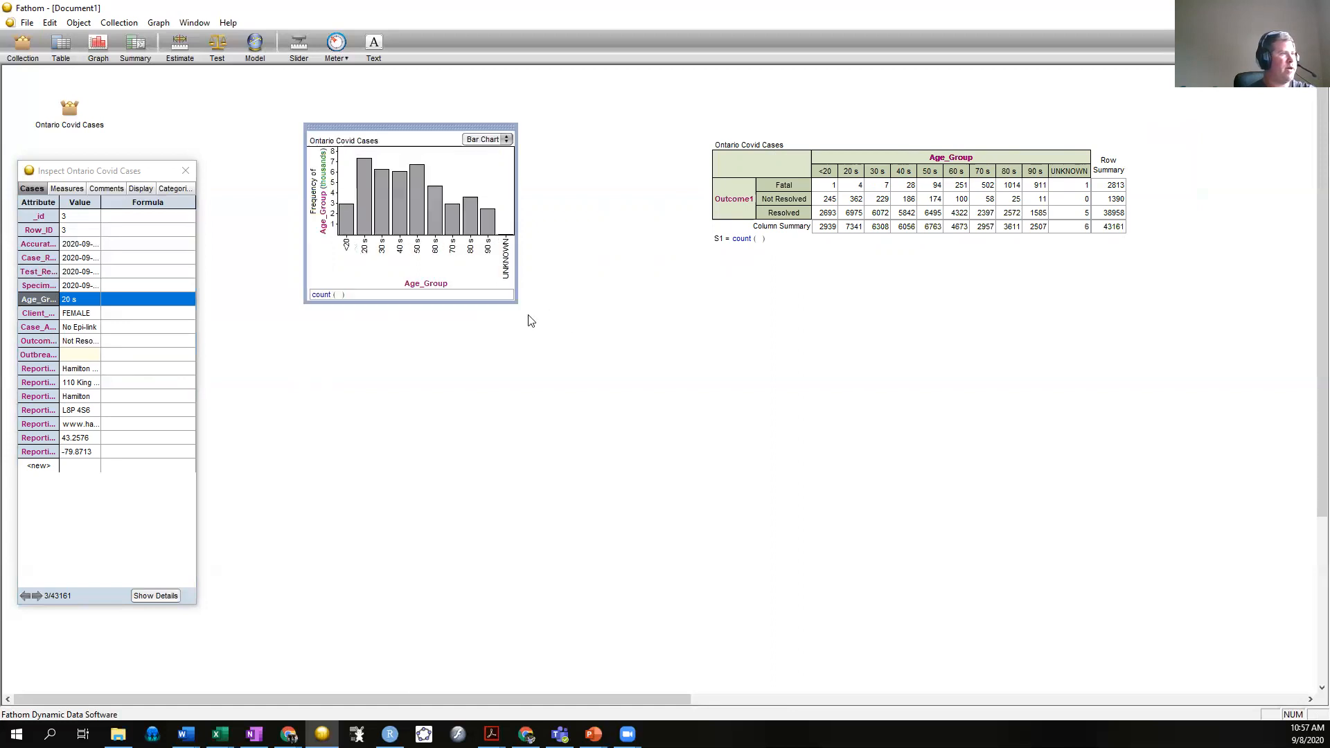
{"action": "left_click_drag", "start_coordinate": [517, 303], "coordinate": [651, 393]}
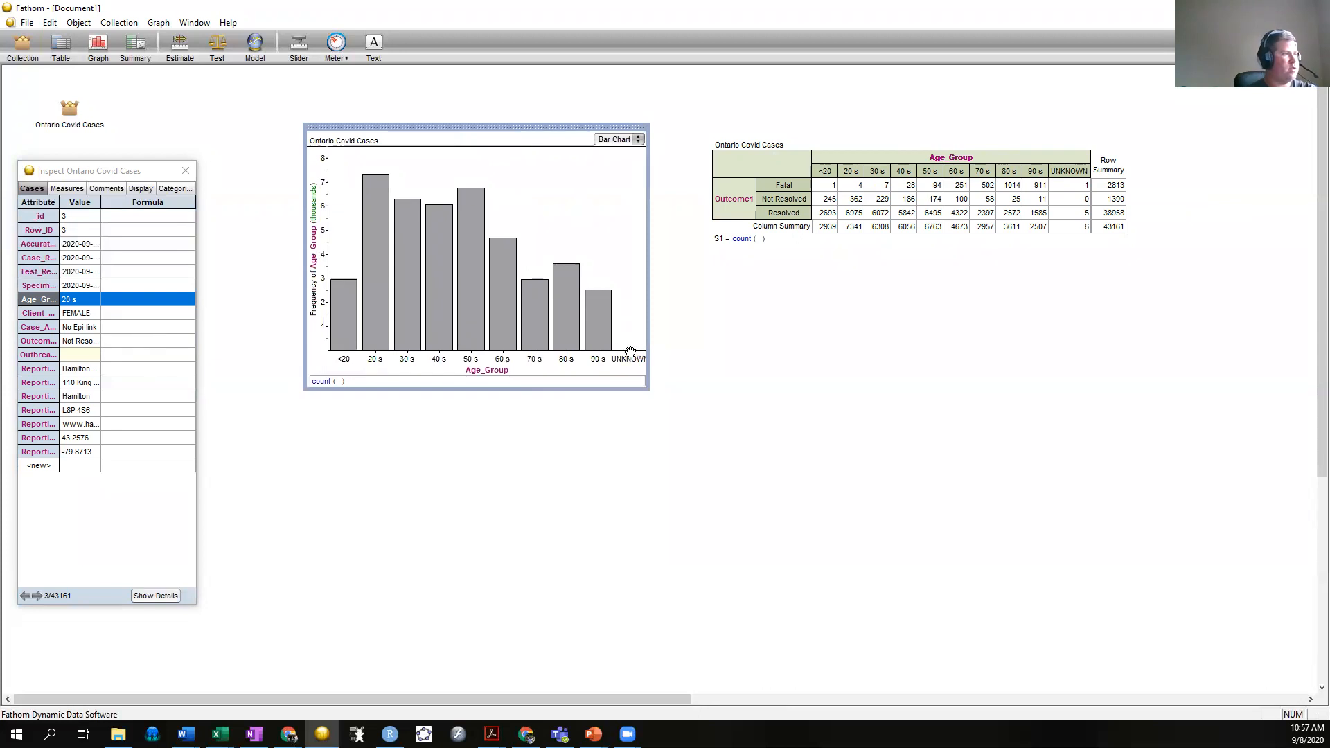
{"action": "right_click", "coordinate": [71, 106]}
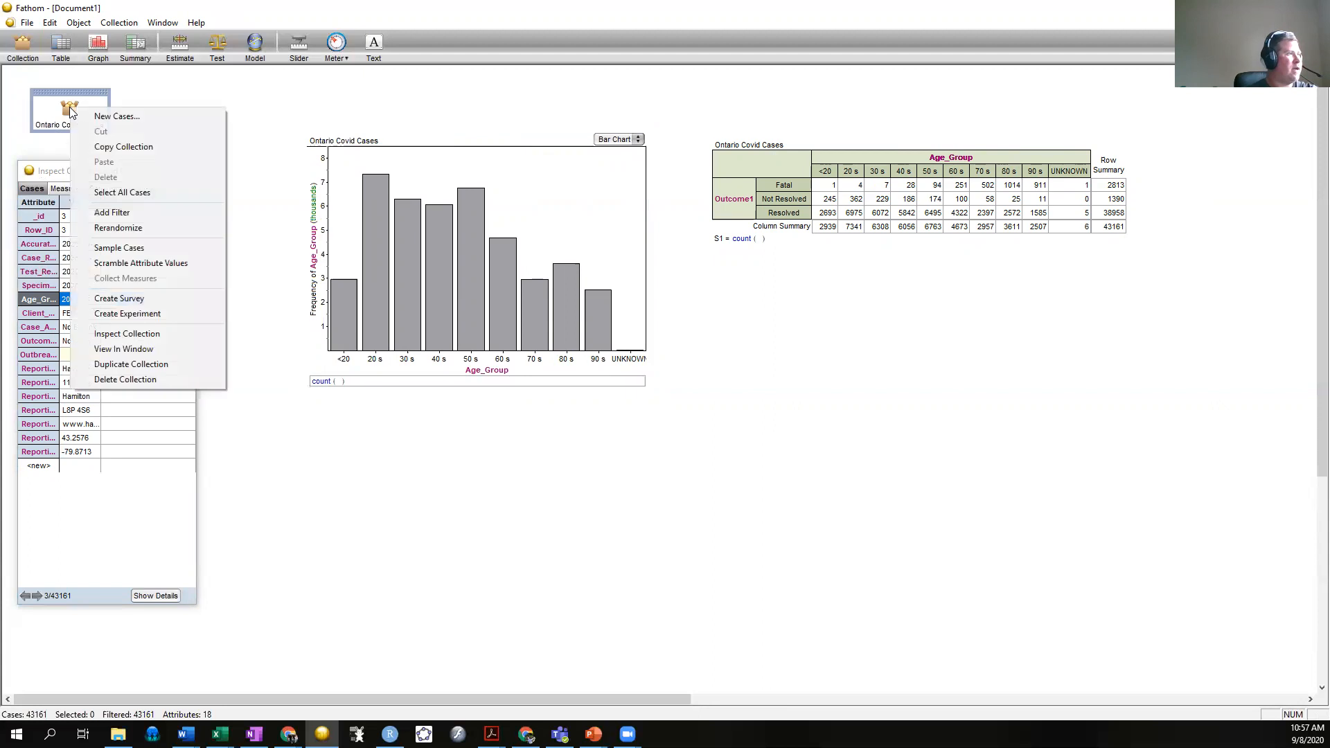
{"action": "left_click", "coordinate": [127, 213]}
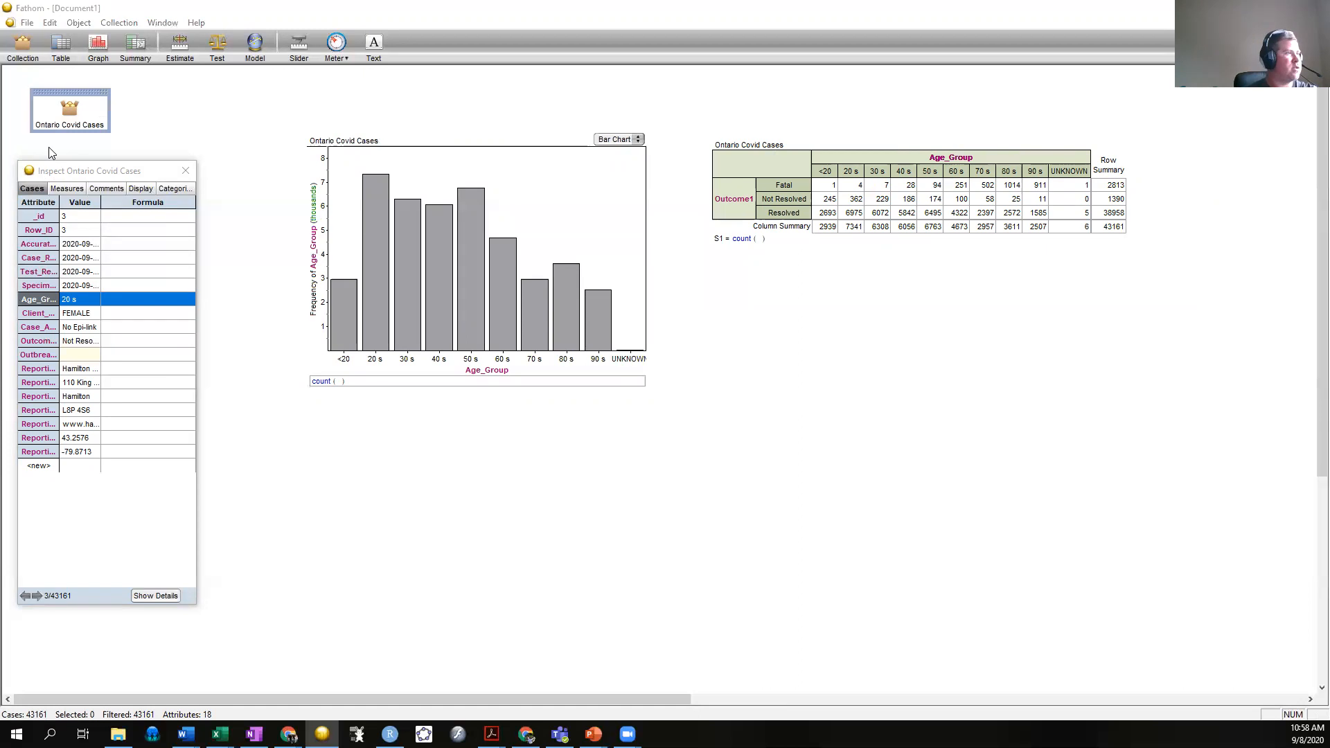
{"action": "left_click_drag", "start_coordinate": [110, 132], "coordinate": [243, 272]}
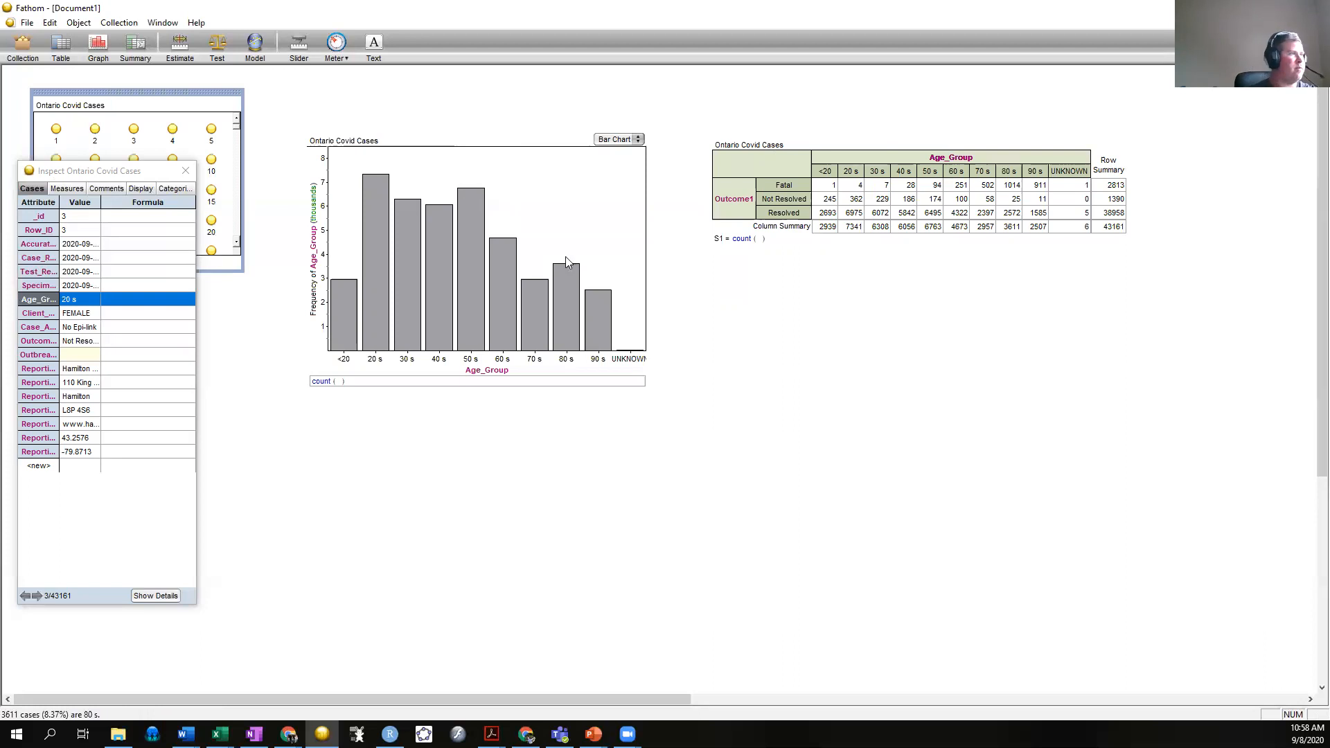
{"action": "left_click_drag", "start_coordinate": [242, 270], "coordinate": [100, 161]}
{"action": "right_click", "coordinate": [87, 106]}
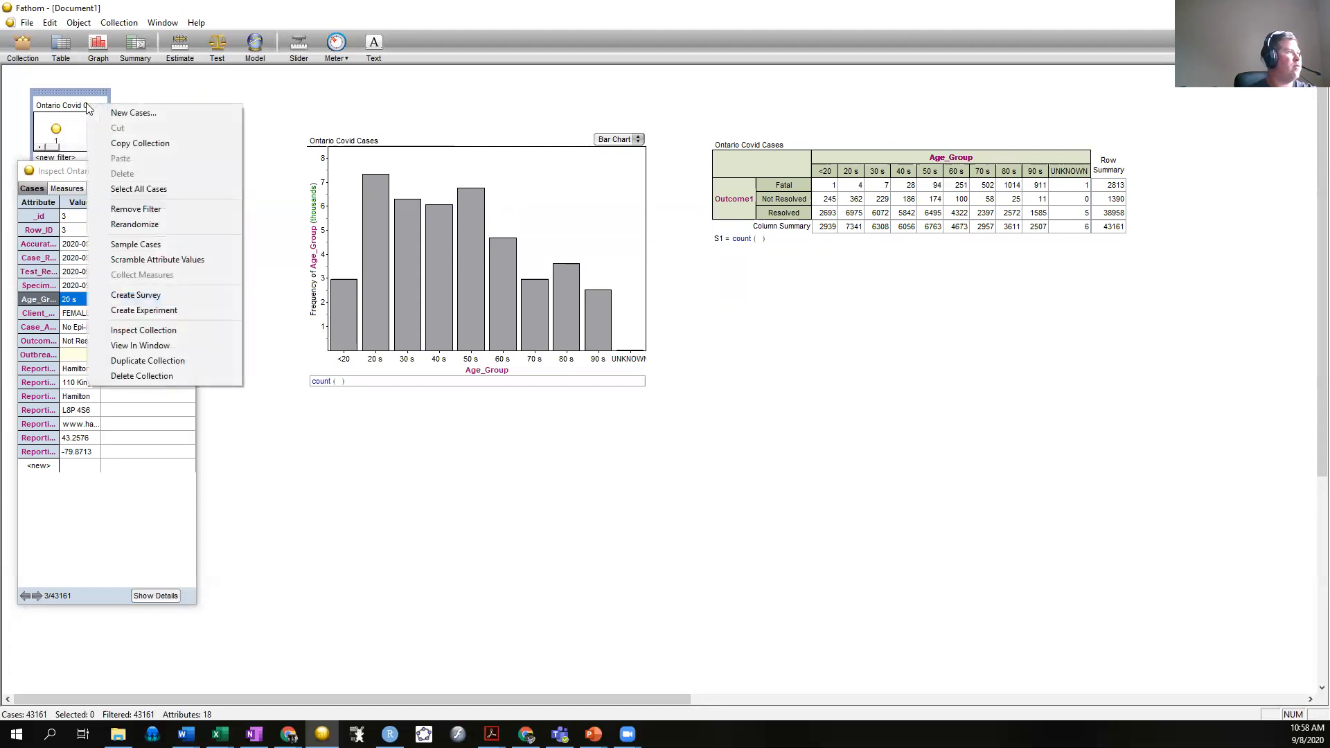
{"action": "left_click", "coordinate": [148, 210]}
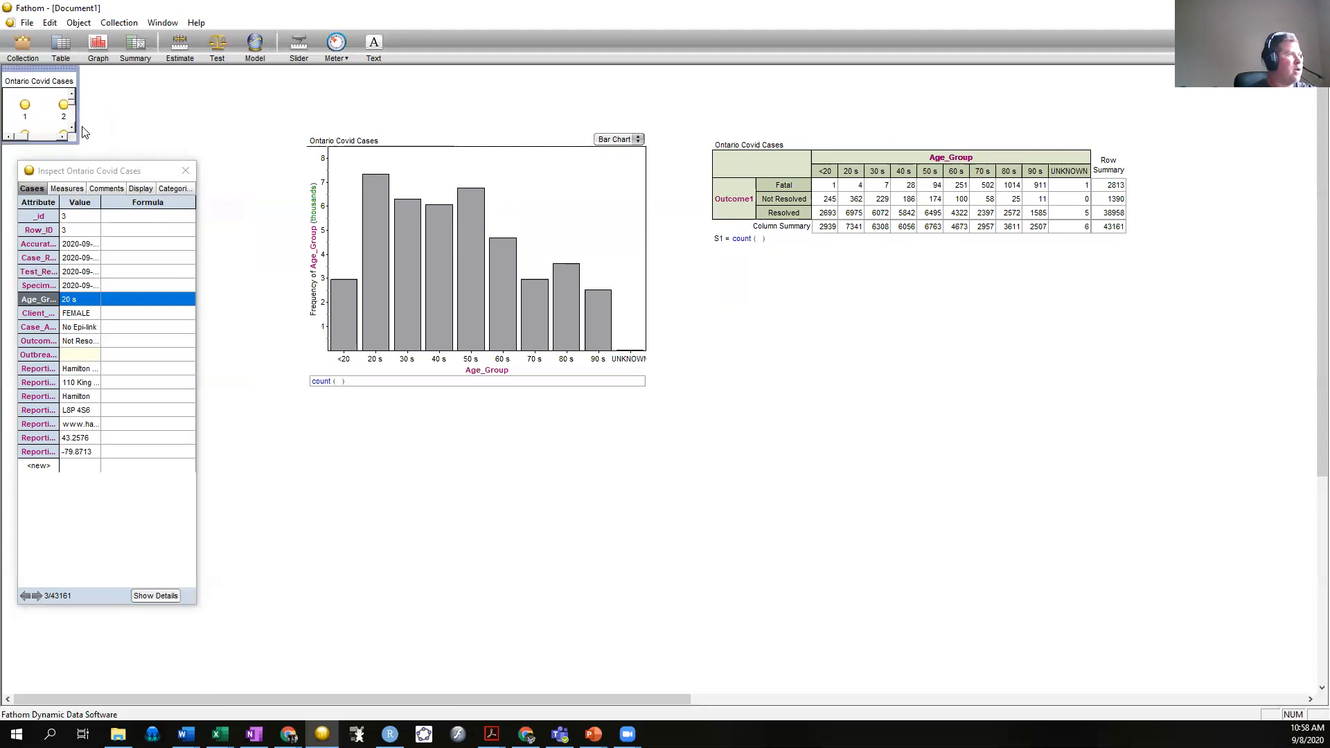
- Resize the opened Ontario Covid Cases collection to a small box and reposition it just above the inspector
{"action": "left_click_drag", "start_coordinate": [79, 144], "coordinate": [78, 129]}
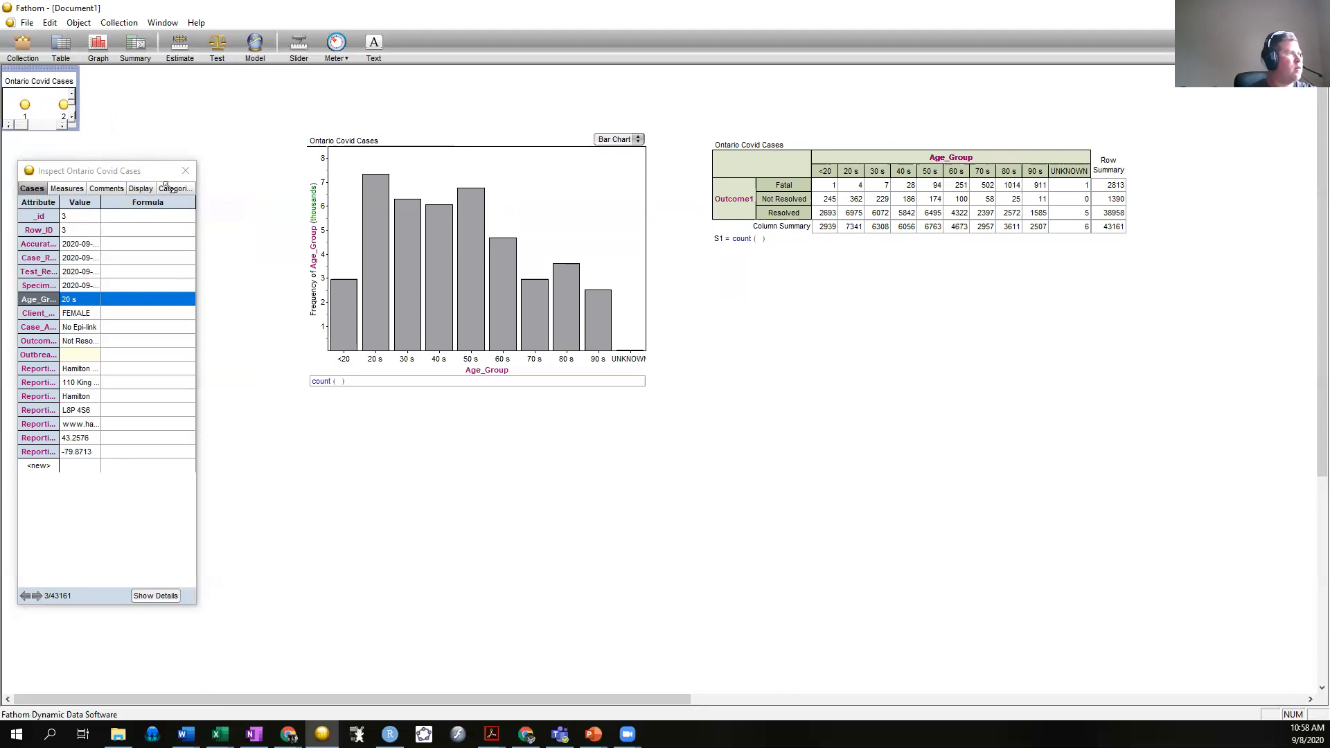
{"action": "left_click_drag", "start_coordinate": [170, 187], "coordinate": [111, 147]}
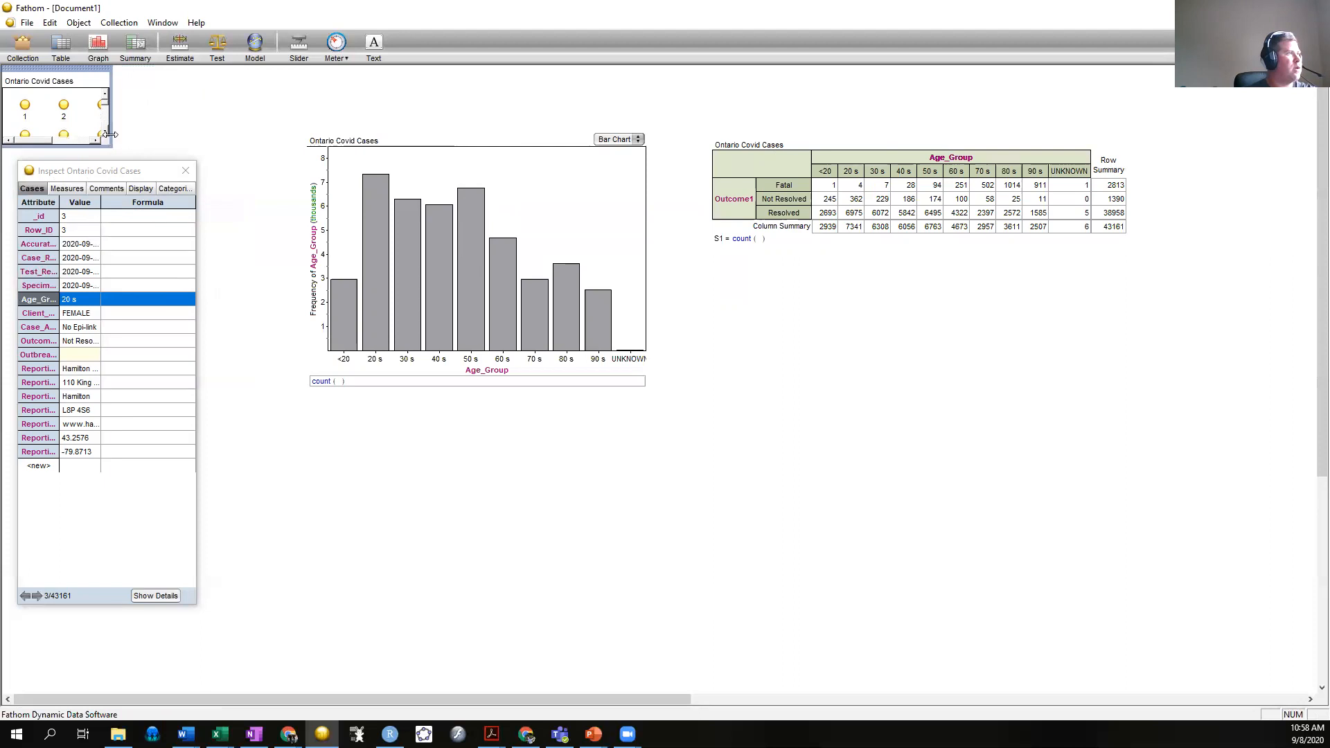
{"action": "left_click_drag", "start_coordinate": [76, 69], "coordinate": [107, 79]}
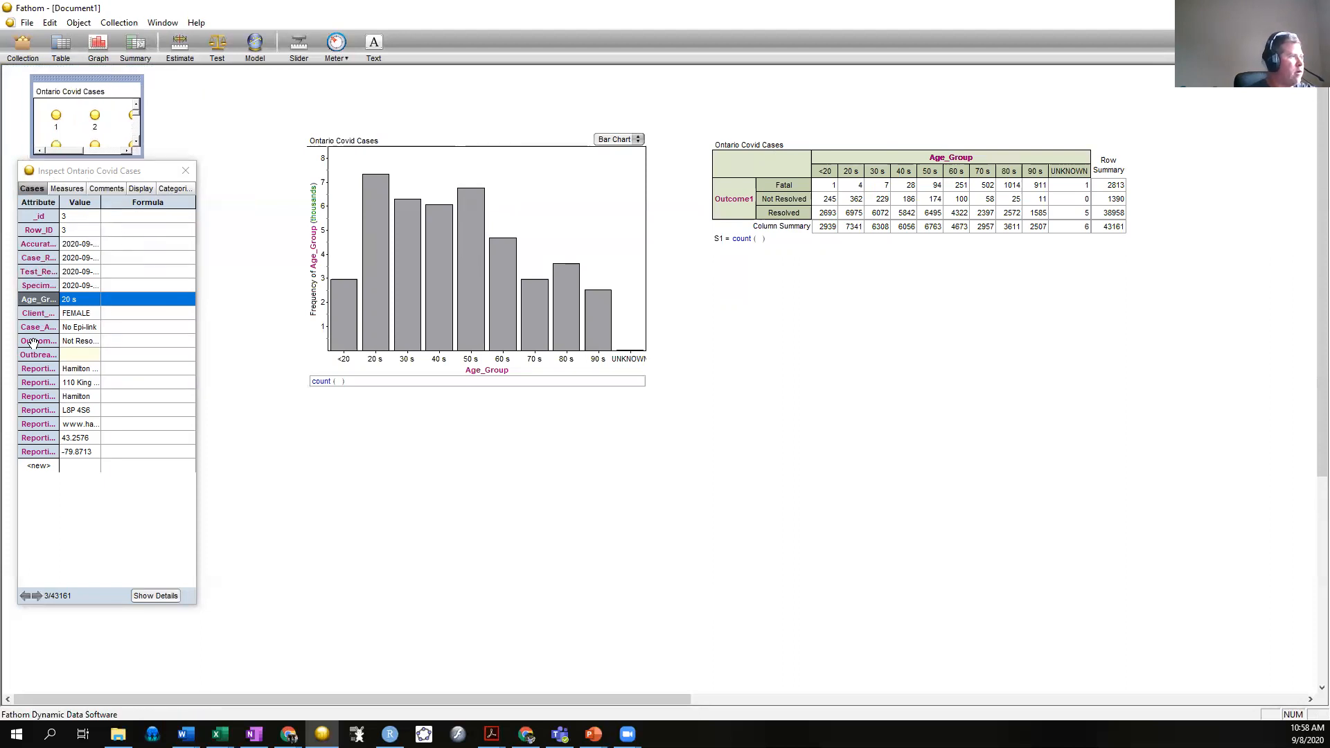
- Split the Age_Group bar chart by Outcome1 on its vertical axis, enlarge the graph and check its available plot types
{"action": "left_click_drag", "start_coordinate": [29, 341], "coordinate": [337, 365]}
{"action": "left_click_drag", "start_coordinate": [315, 231], "coordinate": [41, 339]}
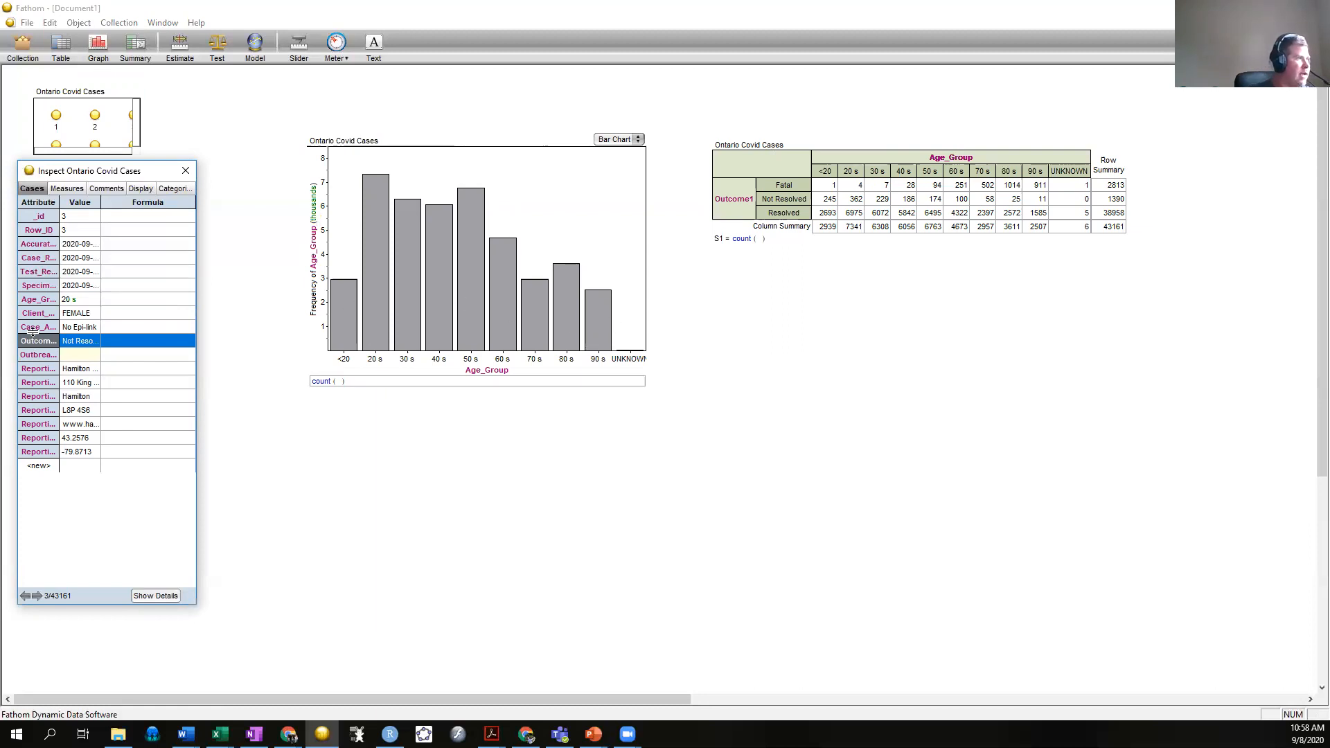
{"action": "left_click_drag", "start_coordinate": [33, 340], "coordinate": [315, 260]}
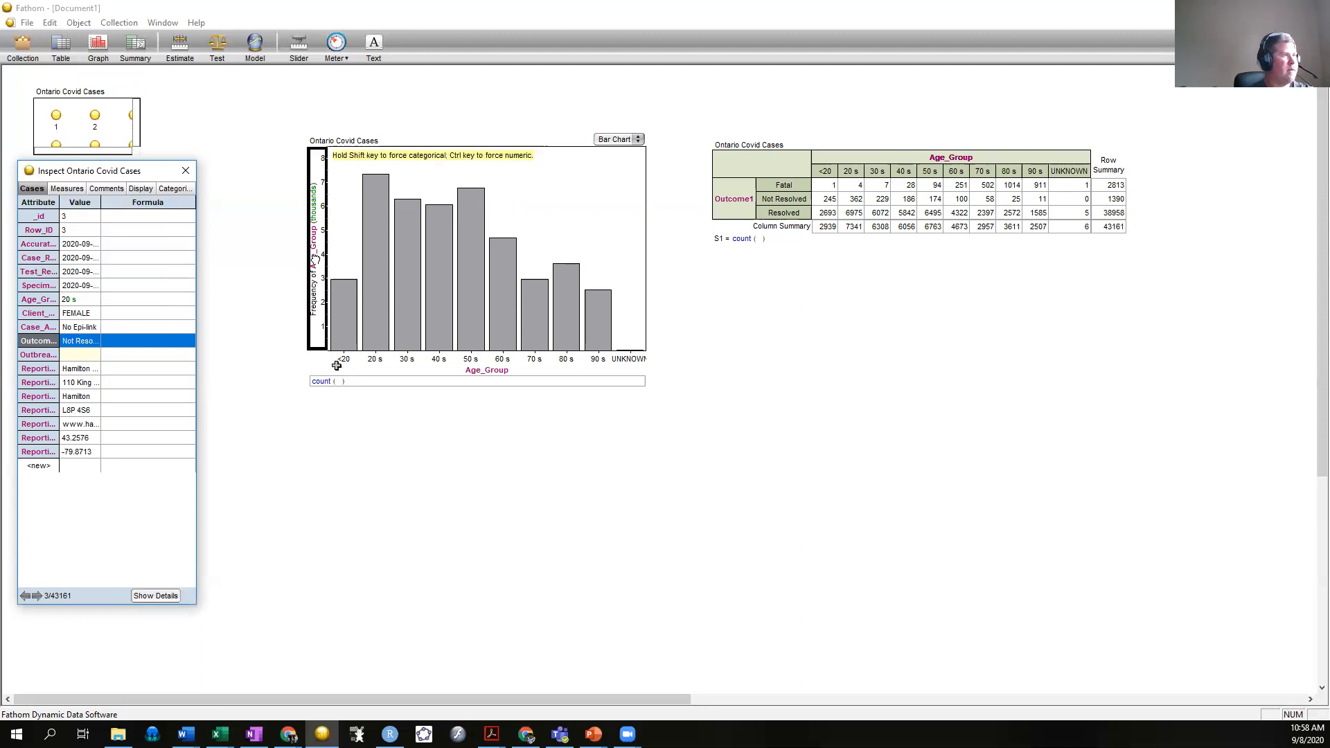
{"action": "left_click_drag", "start_coordinate": [337, 365], "coordinate": [337, 365]}
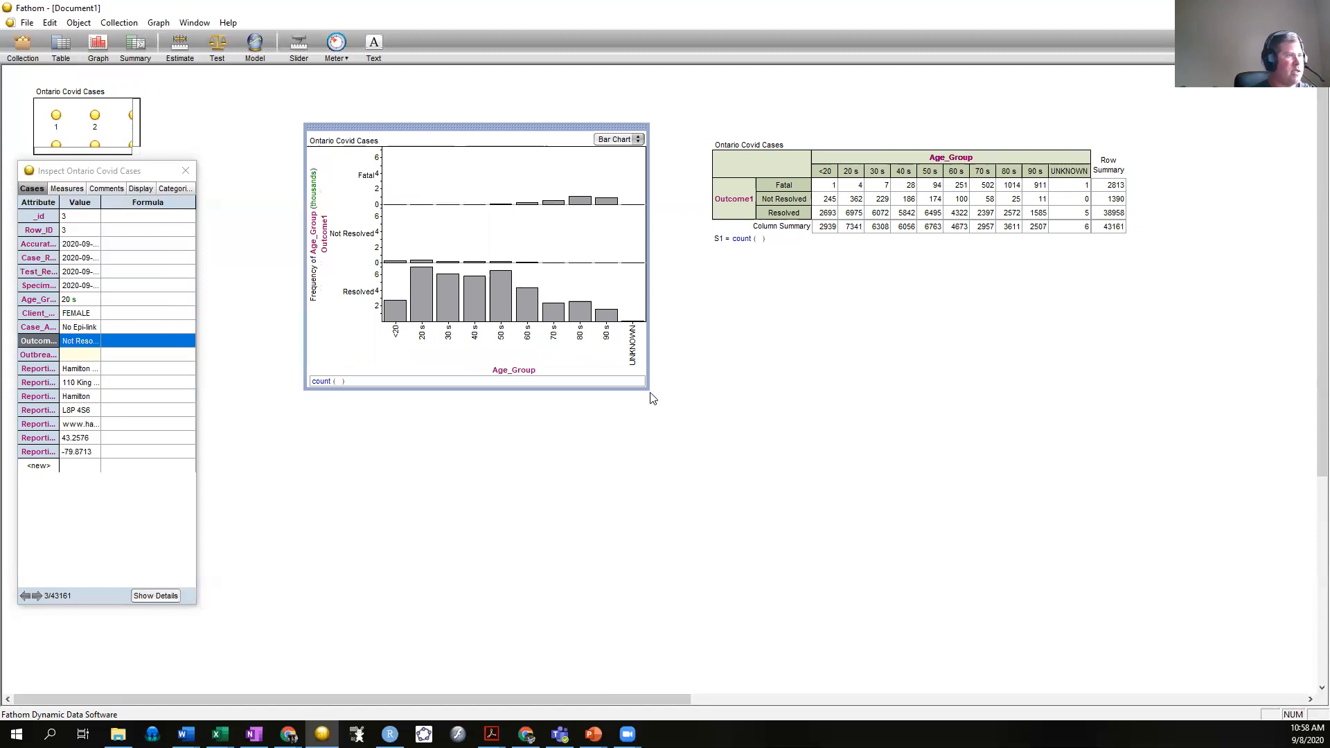
{"action": "left_click_drag", "start_coordinate": [645, 390], "coordinate": [731, 457]}
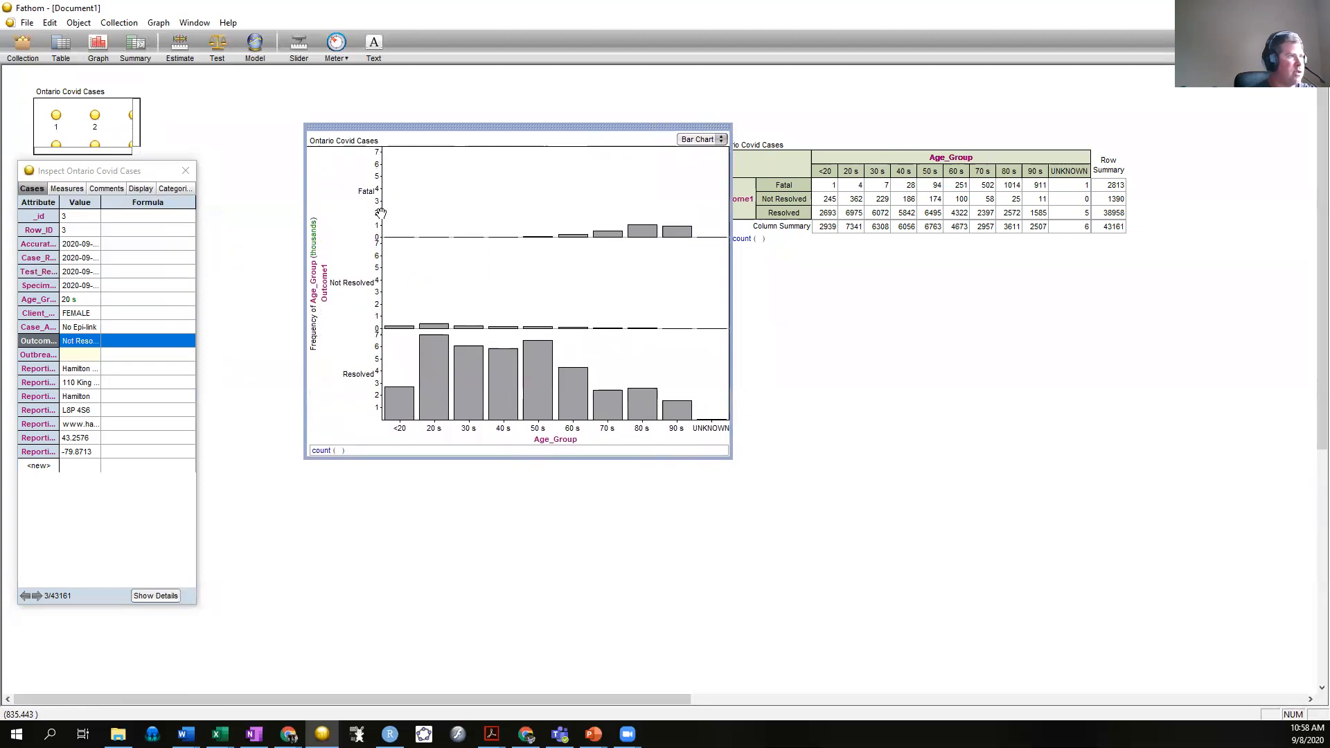
{"action": "left_click", "coordinate": [722, 138]}
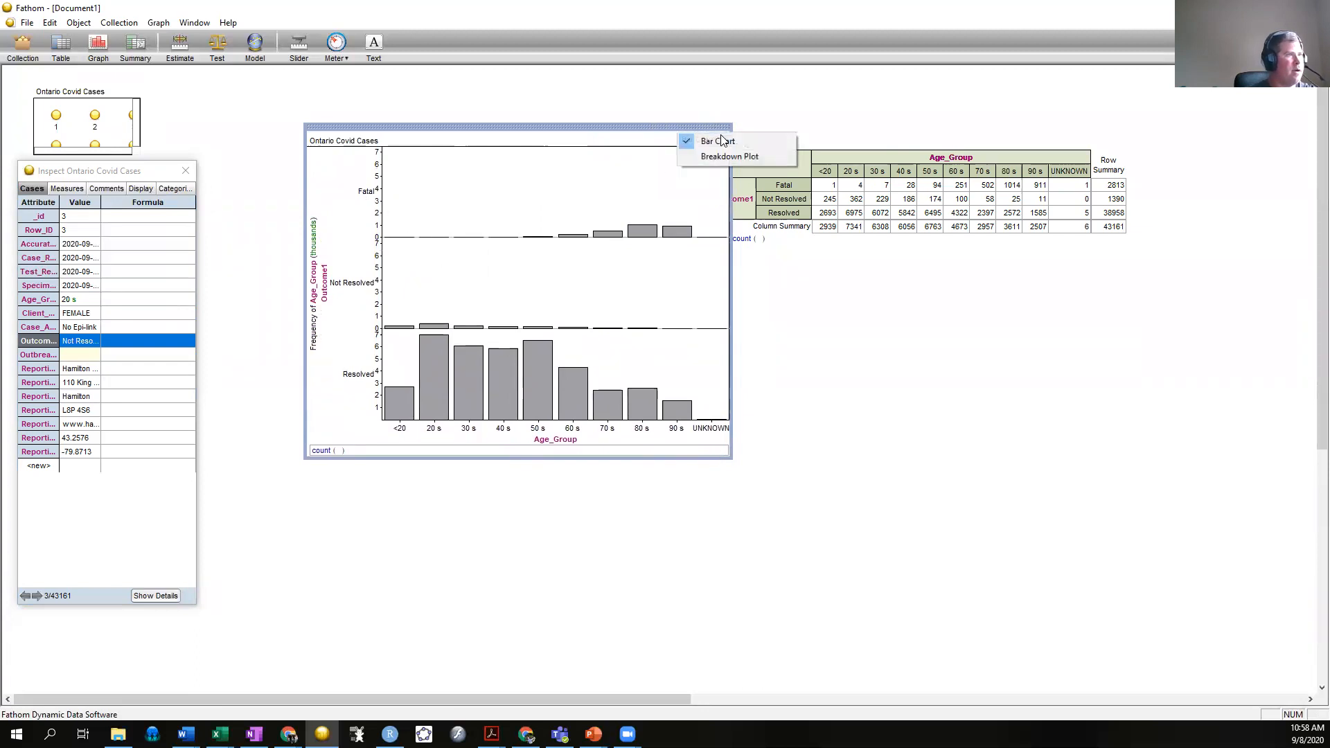
{"action": "left_click", "coordinate": [687, 139]}
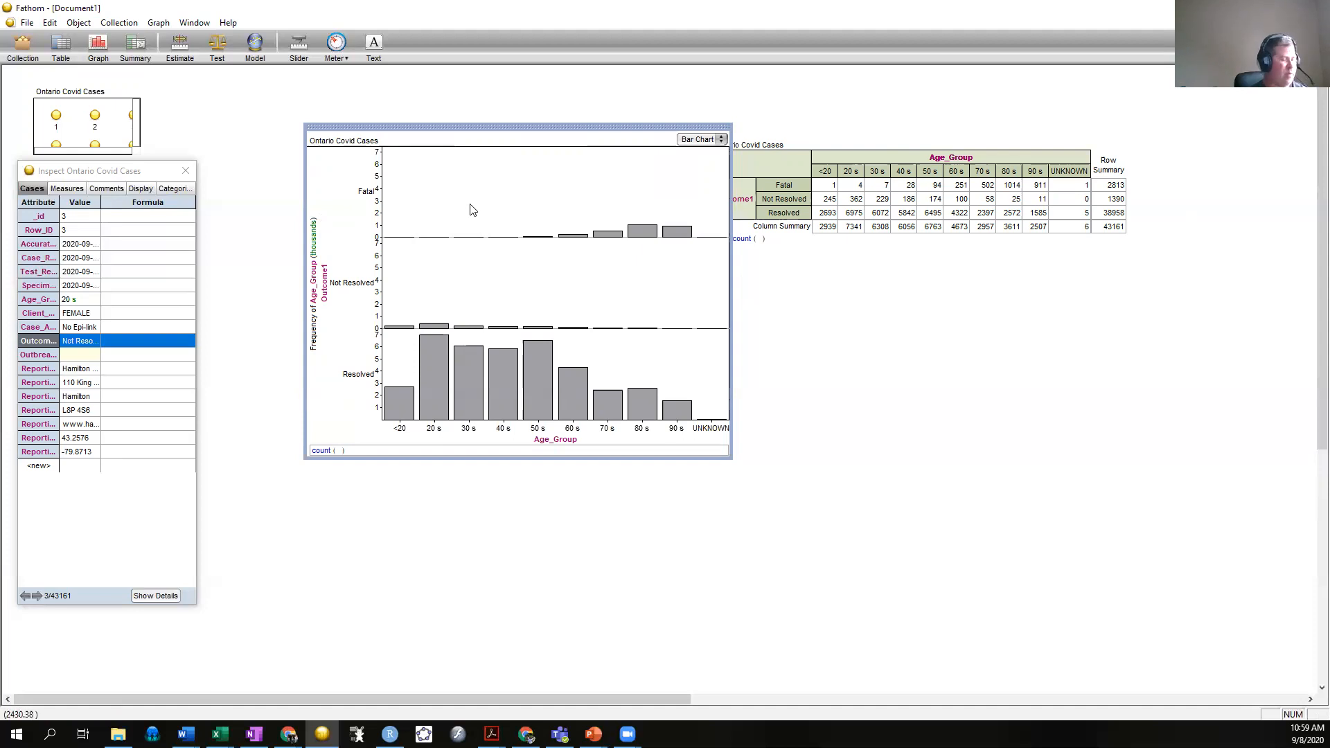
- Undo the graph enlargement and the Outcome1 split to restore the plain Age_Group bar chart
{"action": "key", "text": "ctrl+z"}
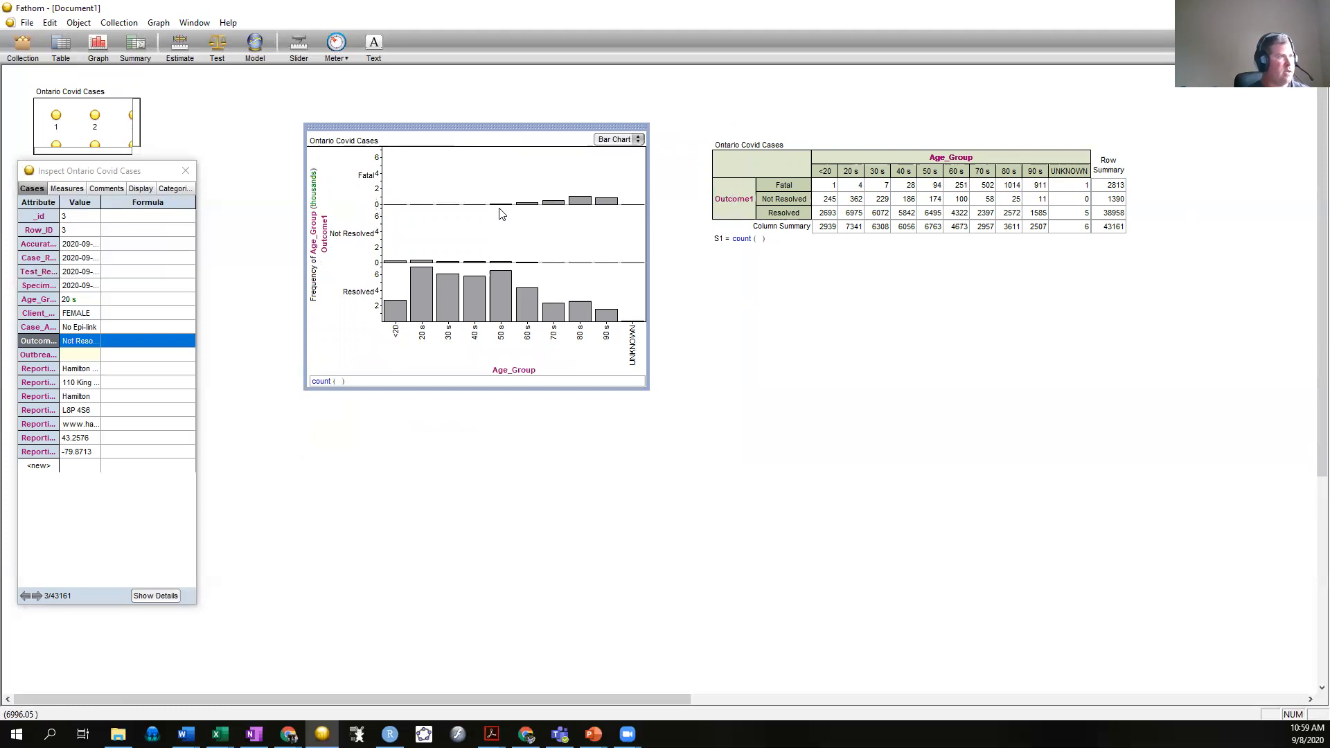
{"action": "key", "text": "ctrl+z"}
{"action": "key", "text": "ctrl+z"}
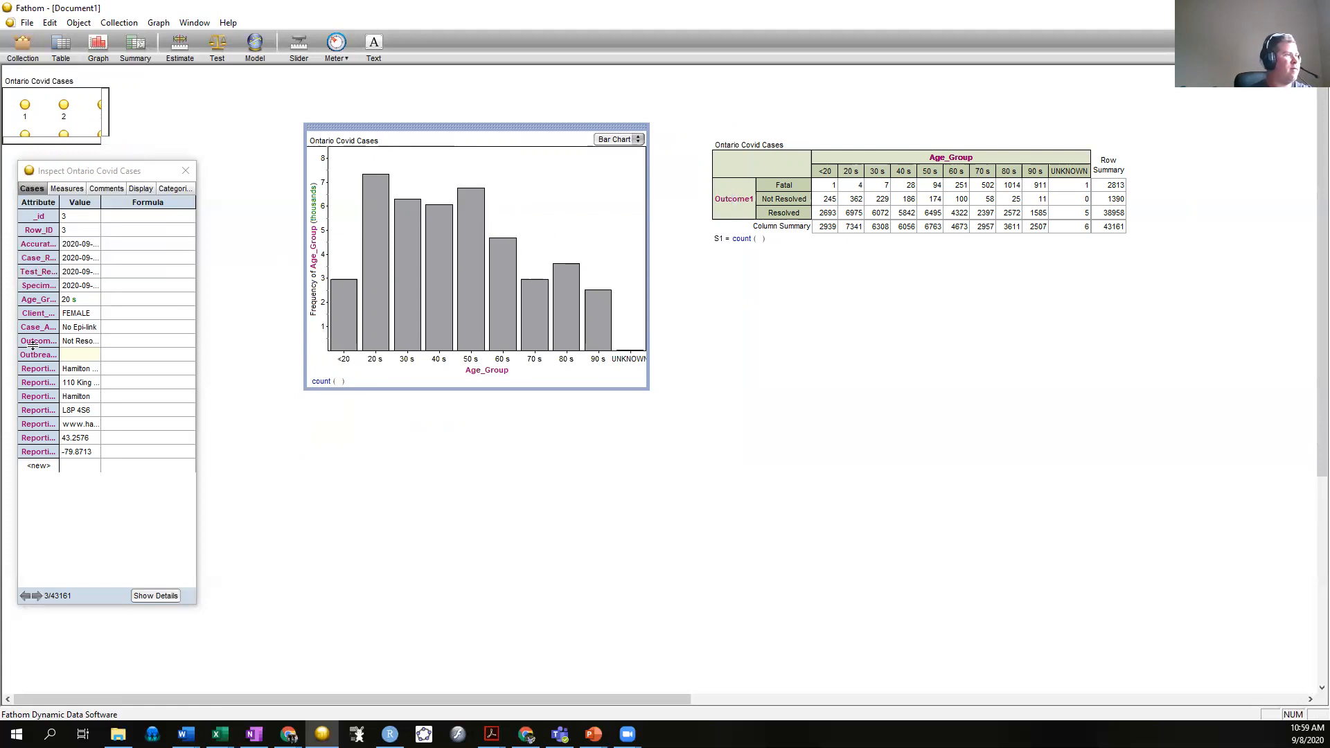
- Stack the Age_Group bars by Outcome1 by adding the attribute to the plot interior, and enlarge the graph
{"action": "left_click_drag", "start_coordinate": [35, 342], "coordinate": [423, 277]}
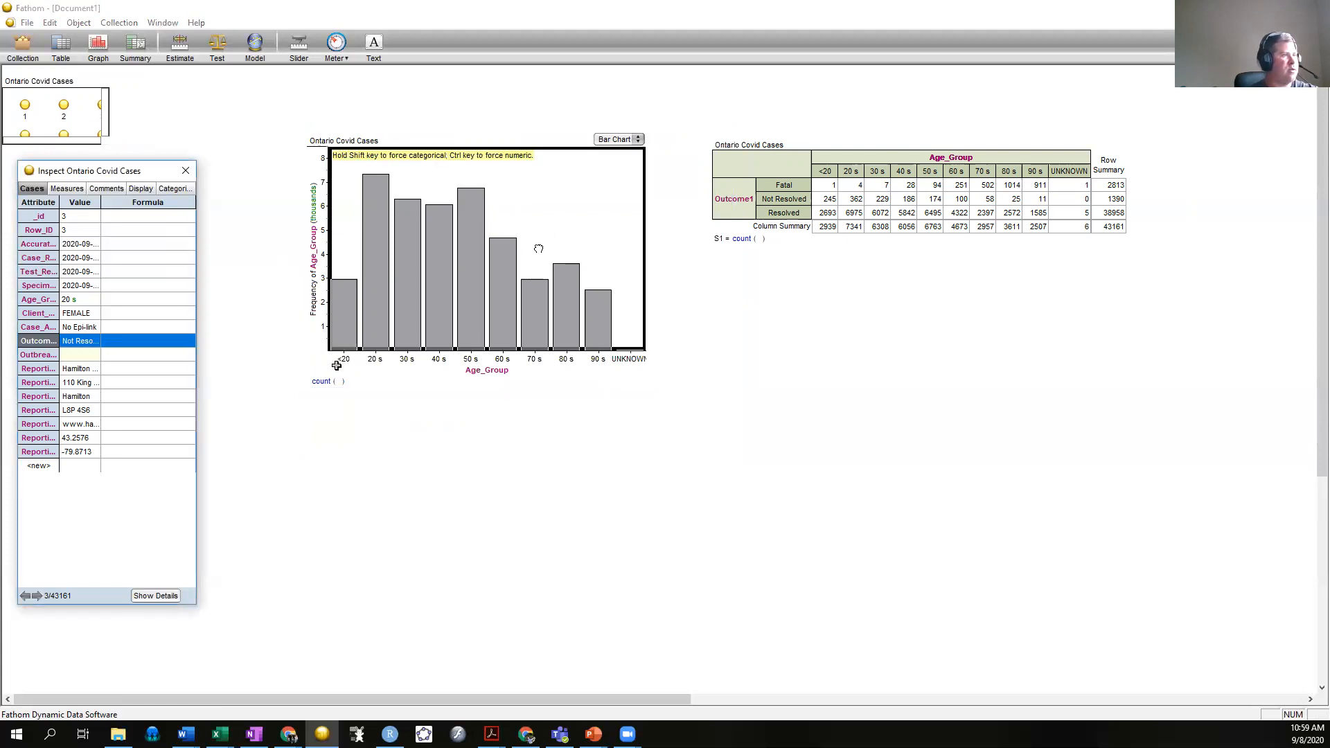
{"action": "left_click_drag", "start_coordinate": [538, 248], "coordinate": [527, 243]}
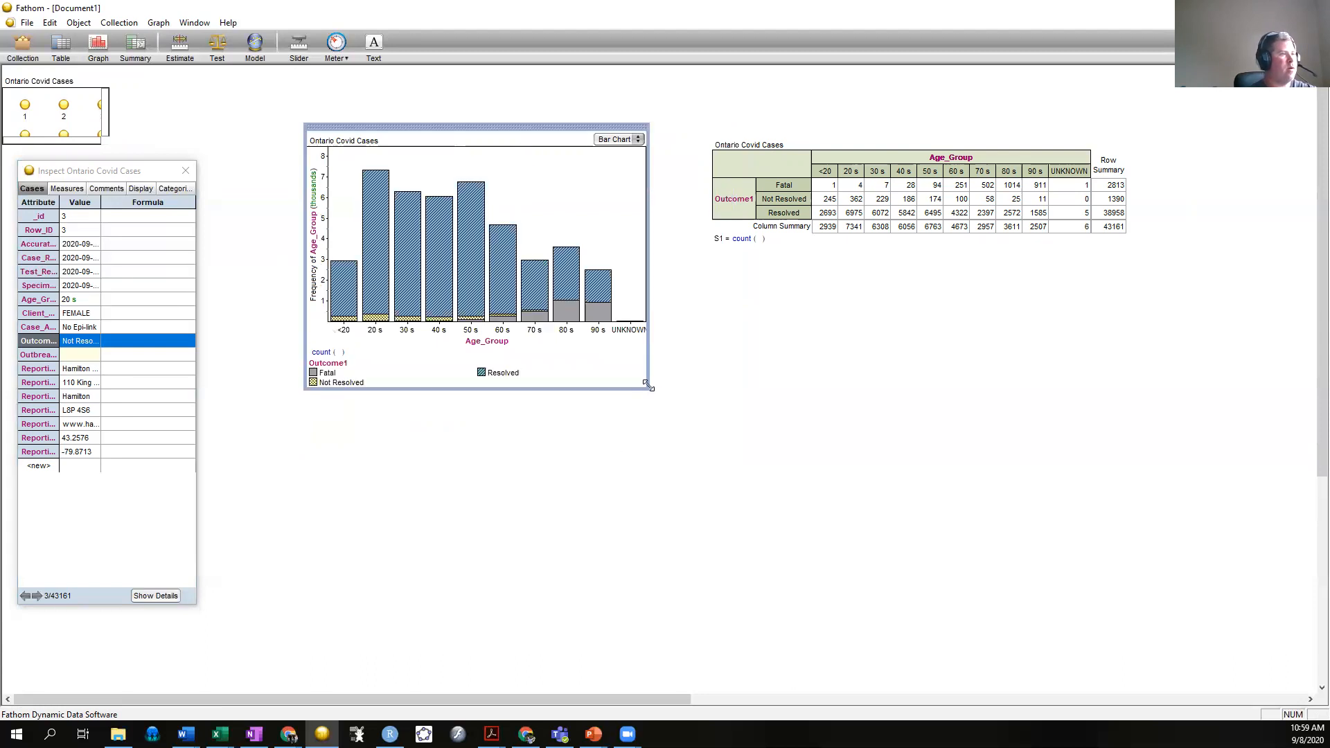
{"action": "left_click_drag", "start_coordinate": [649, 392], "coordinate": [773, 504]}
- Move the summary table away from the enlarged bar chart so the two no longer overlap
{"action": "left_click", "coordinate": [919, 298]}
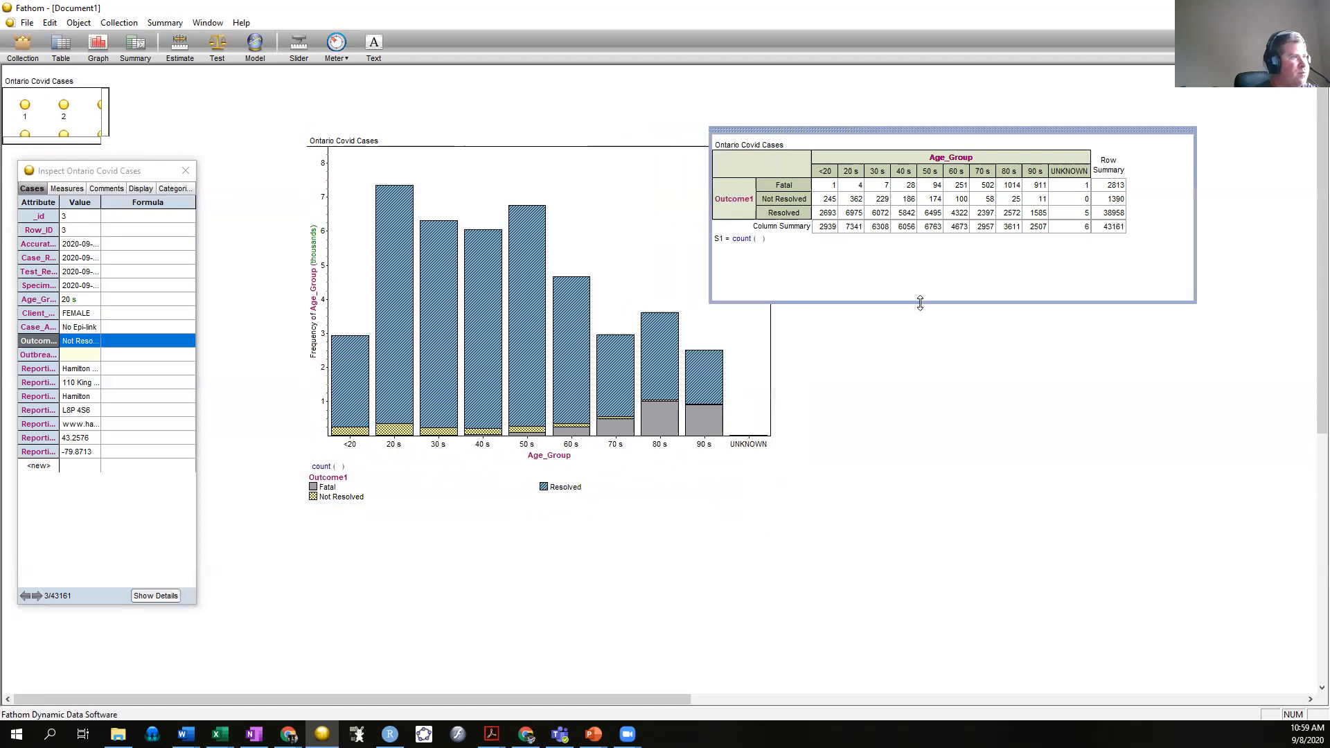
{"action": "left_click_drag", "start_coordinate": [928, 129], "coordinate": [1043, 142]}
{"action": "left_click", "coordinate": [896, 449]}
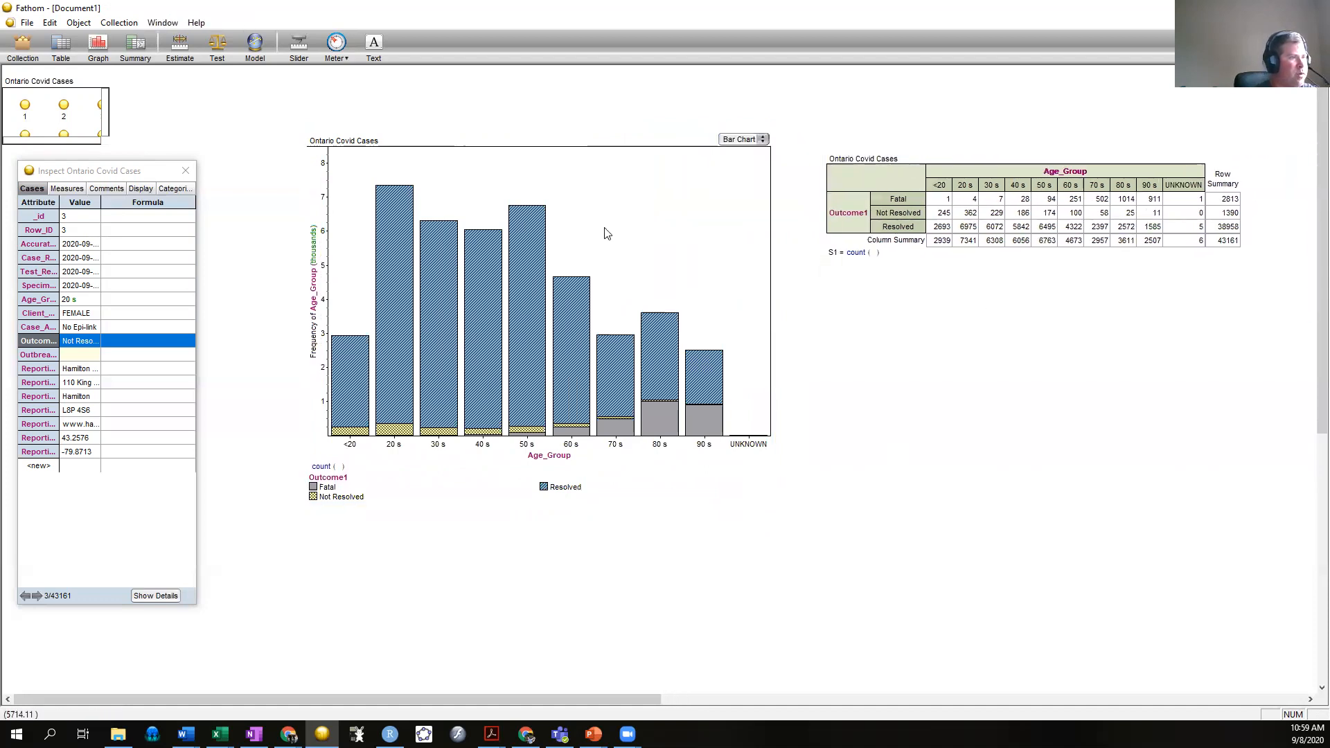
{"action": "left_click", "coordinate": [608, 224]}
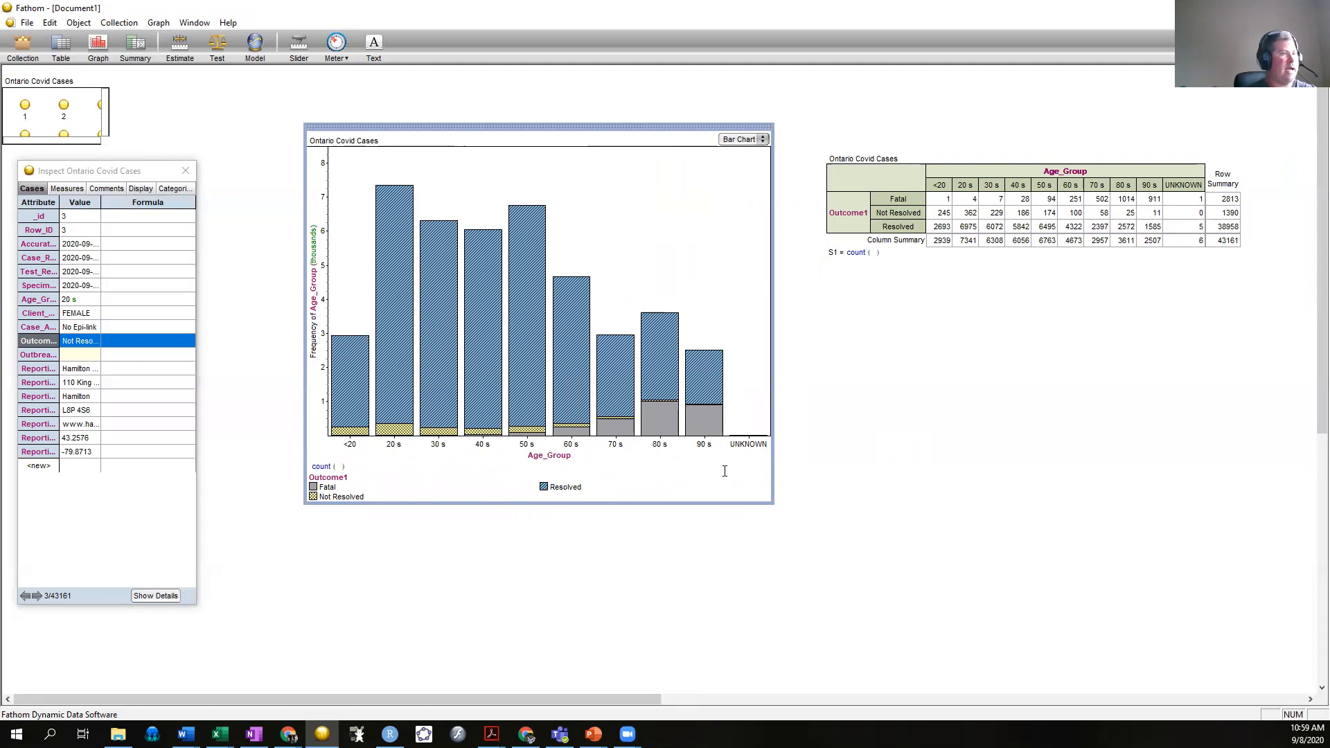
{"action": "left_click", "coordinate": [925, 374]}
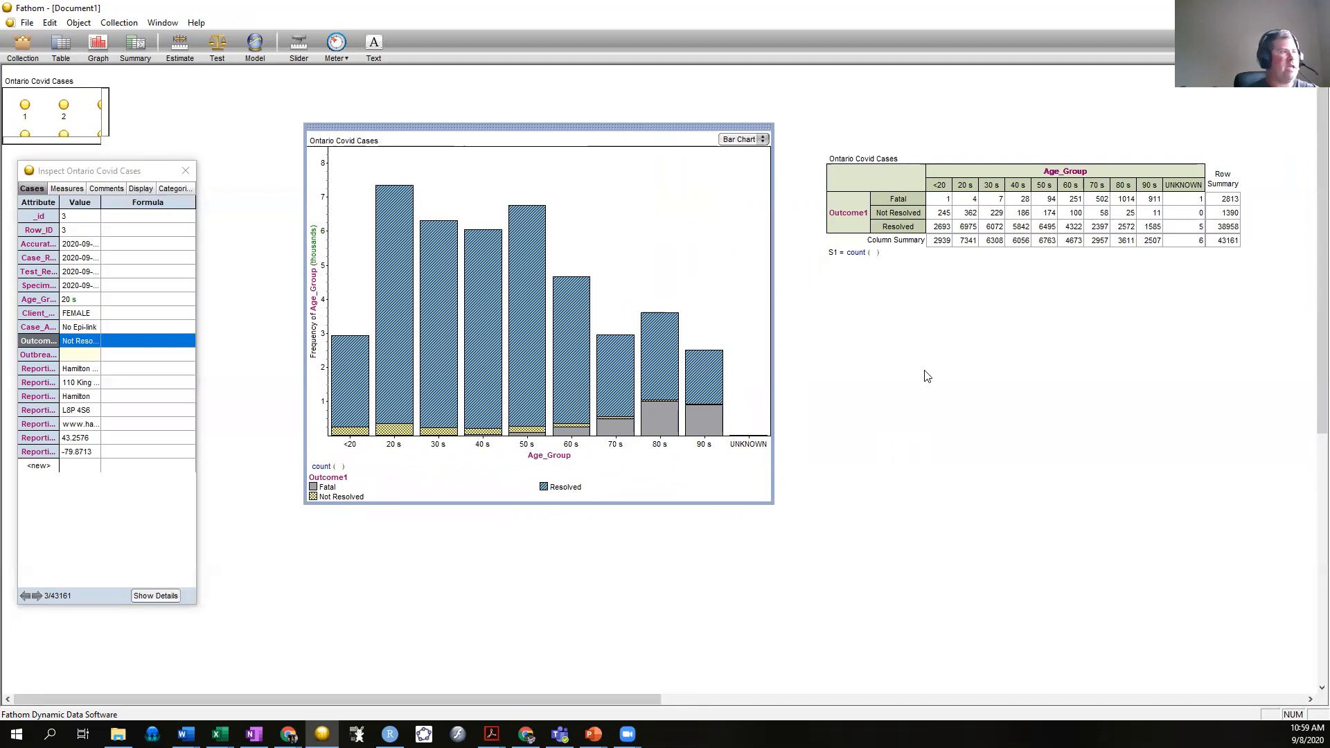